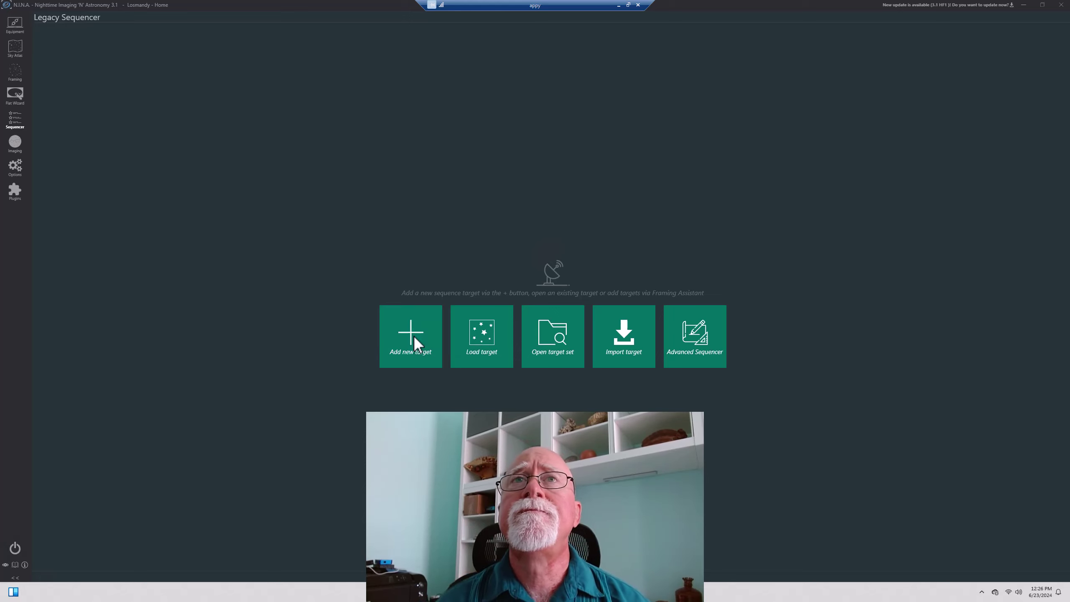
Step: Add a new target and set the target set end options to Warm Camera off and Park Mount on
click(414, 337)
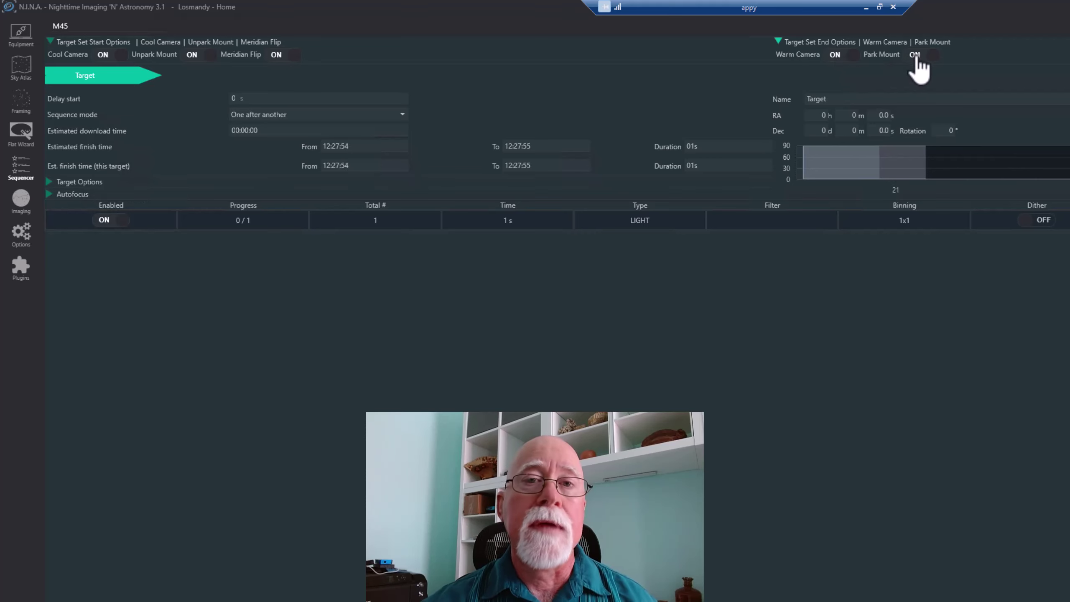
click(833, 64)
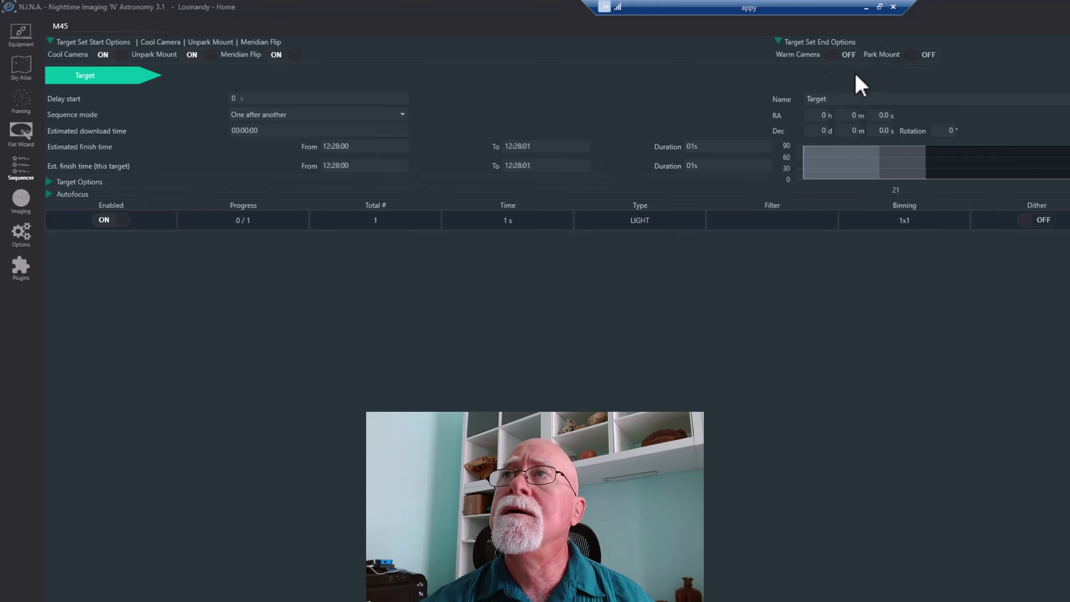
click(927, 59)
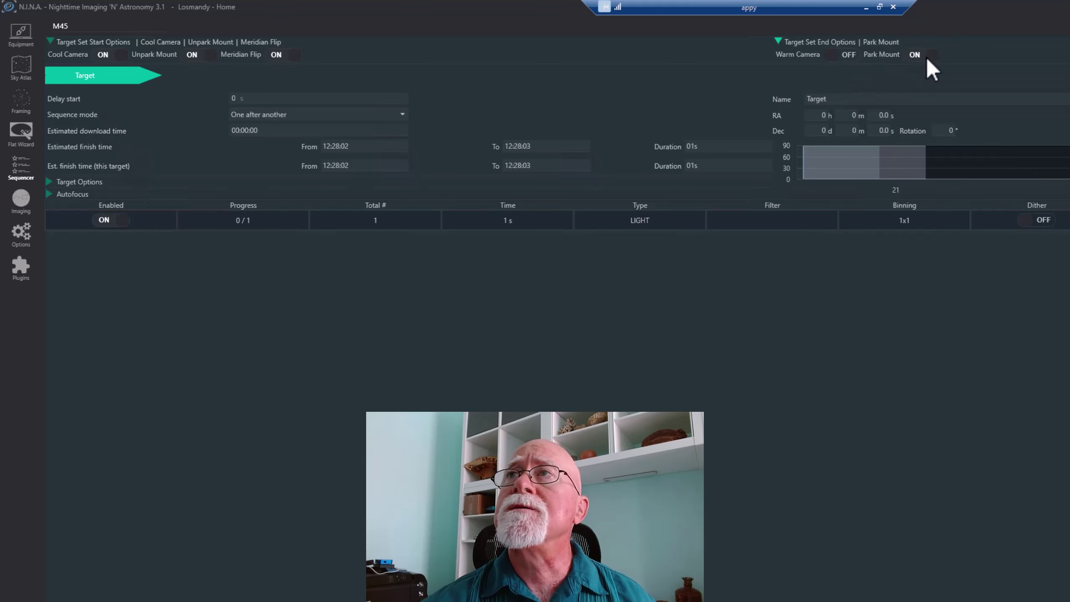
click(838, 59)
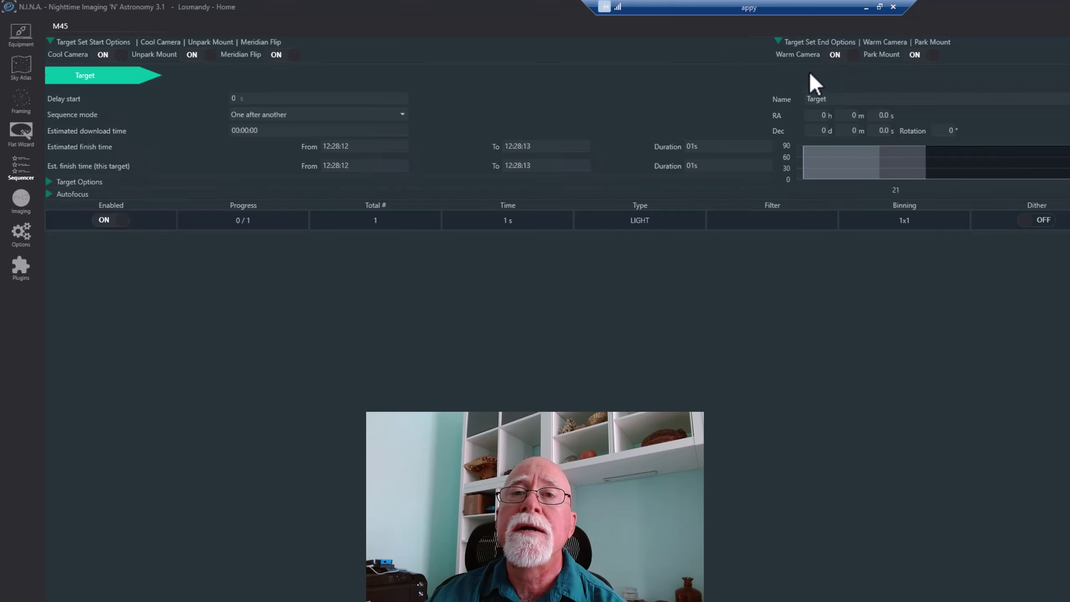
click(835, 57)
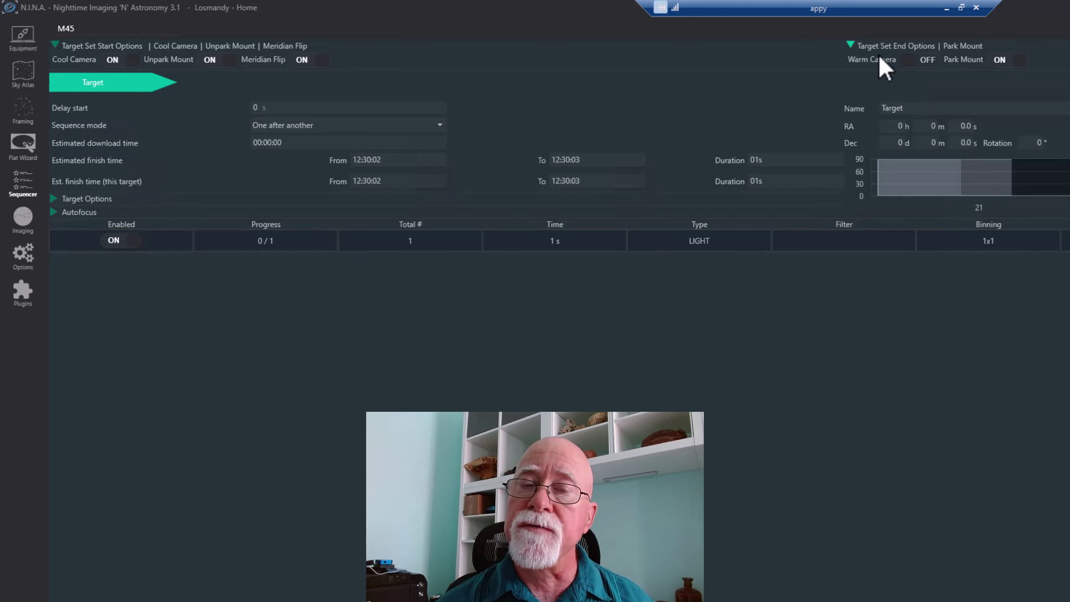
Step: Set the new target's sequence mode to Loop
click(439, 123)
click(386, 152)
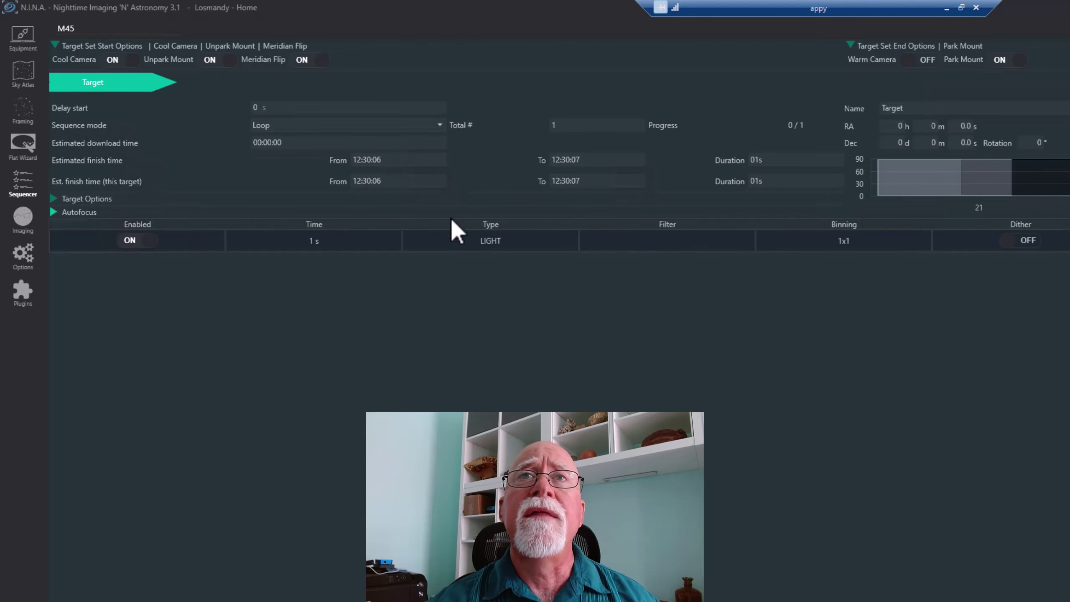
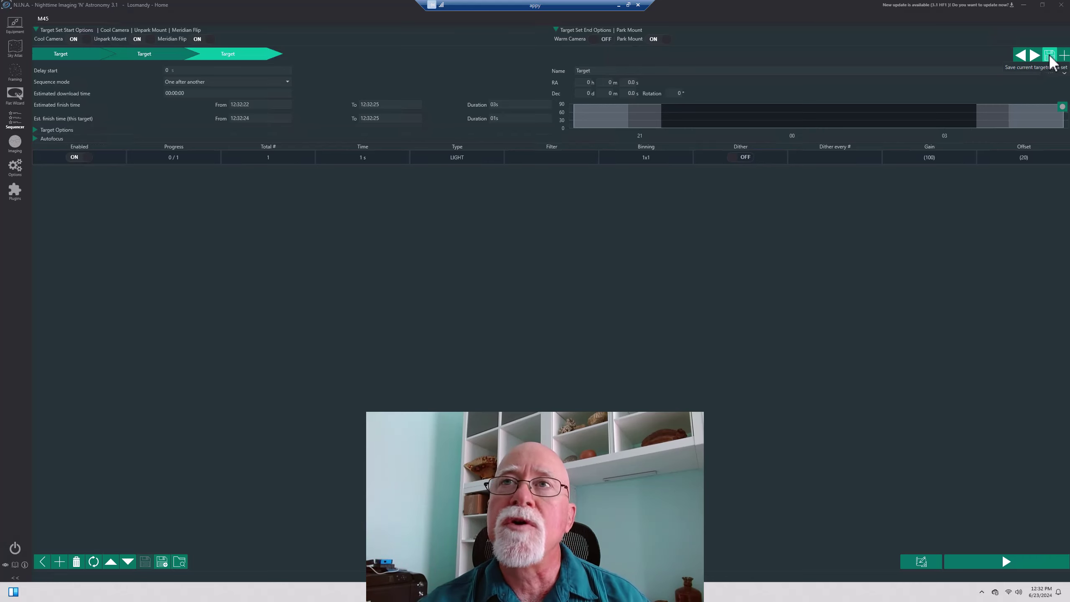
Step: Move the third target to the front of the target order and back to the end
click(1023, 56)
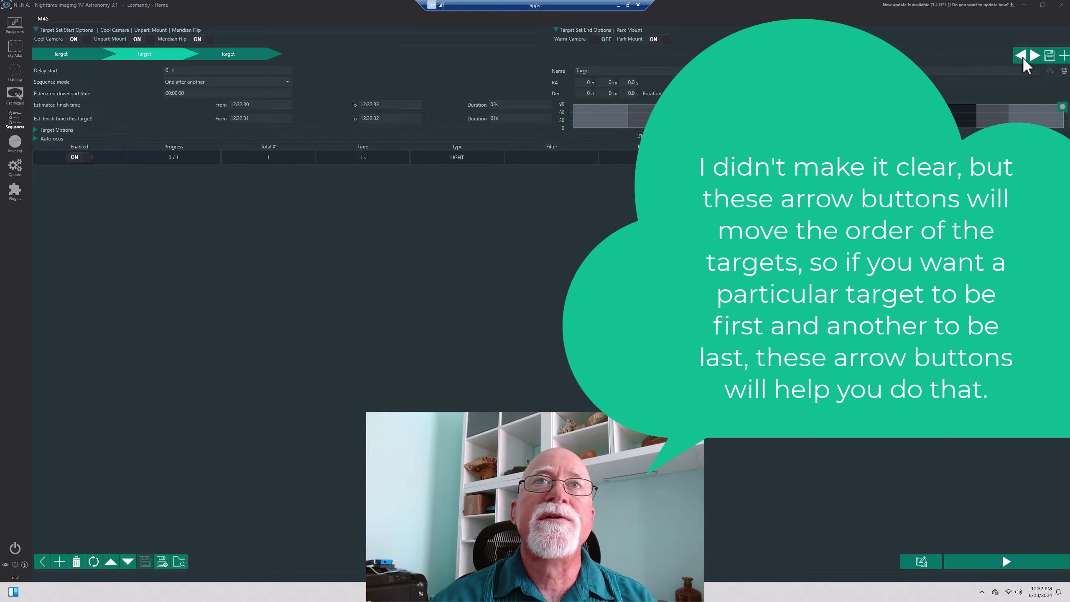
click(1022, 56)
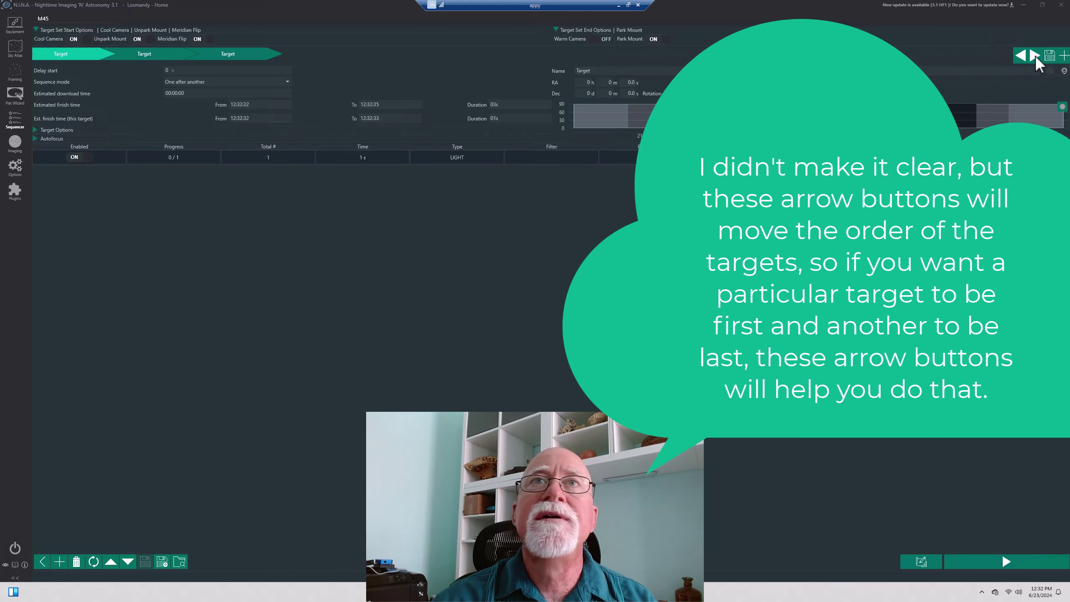
click(1035, 56)
click(1035, 55)
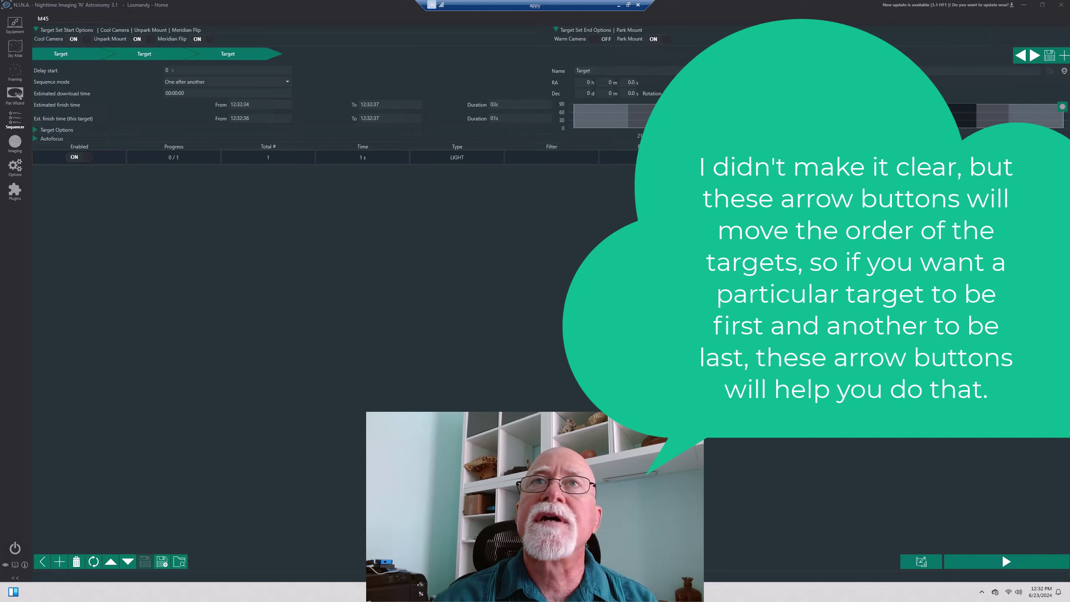
mouse_move(161, 59)
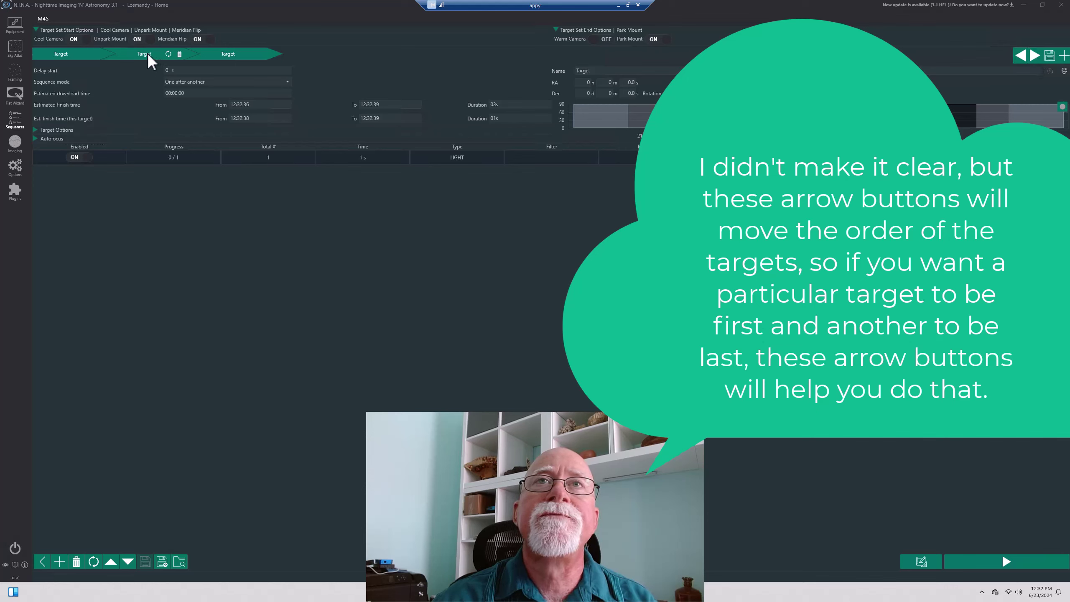
mouse_move(232, 55)
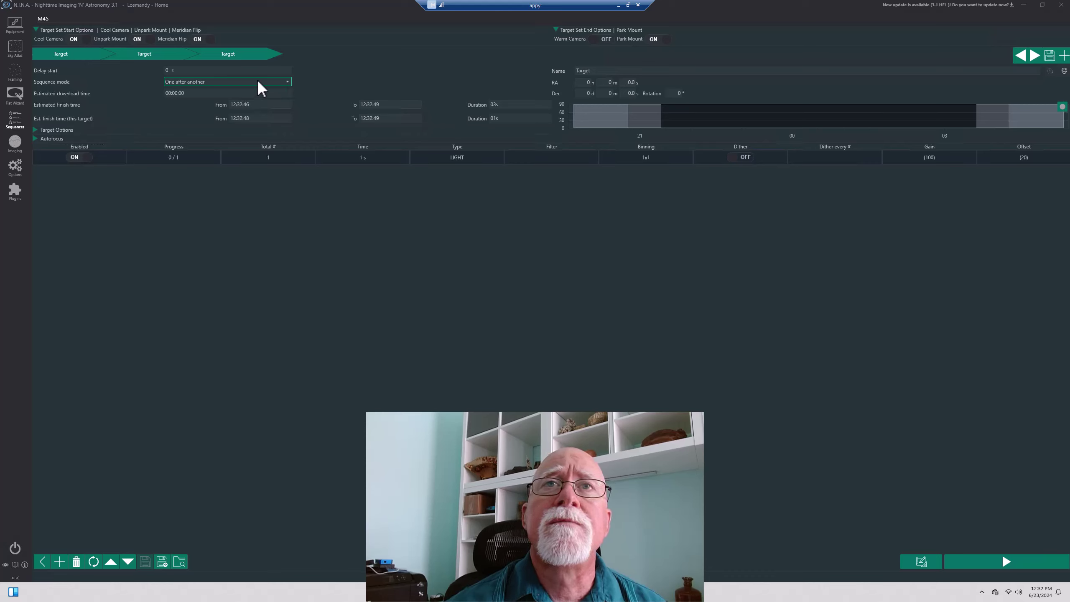
Step: Set the third target's sequence mode to Loop and reset the progress of all its rows
click(285, 80)
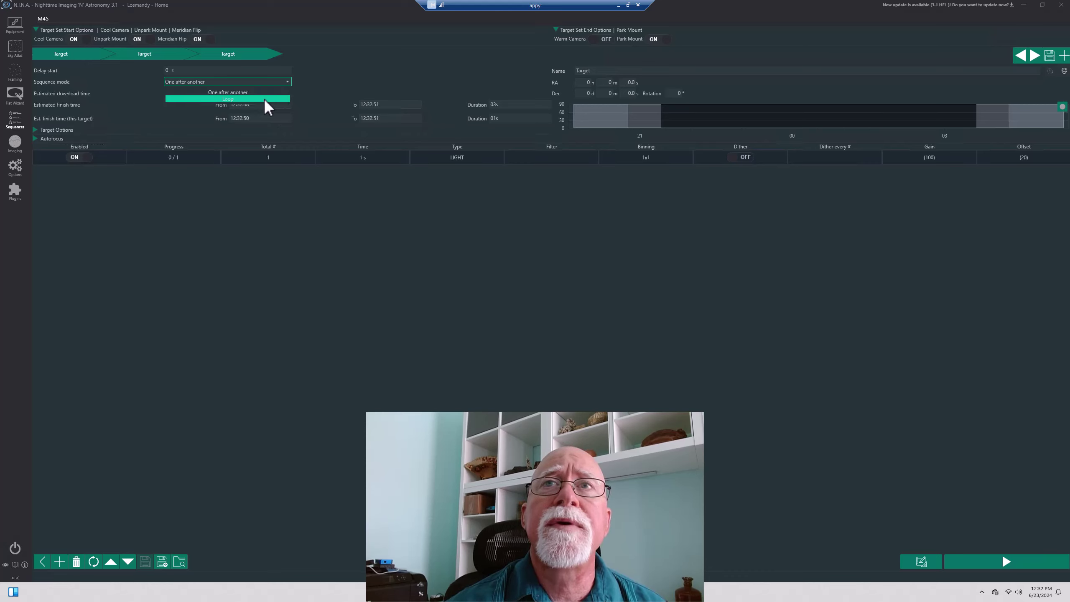
click(264, 98)
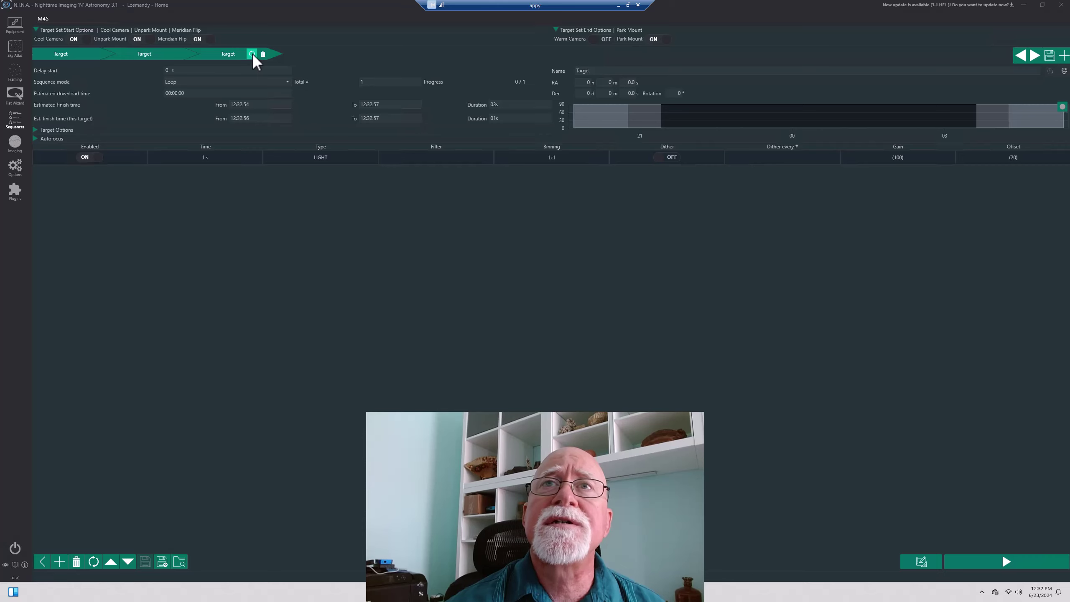
click(252, 54)
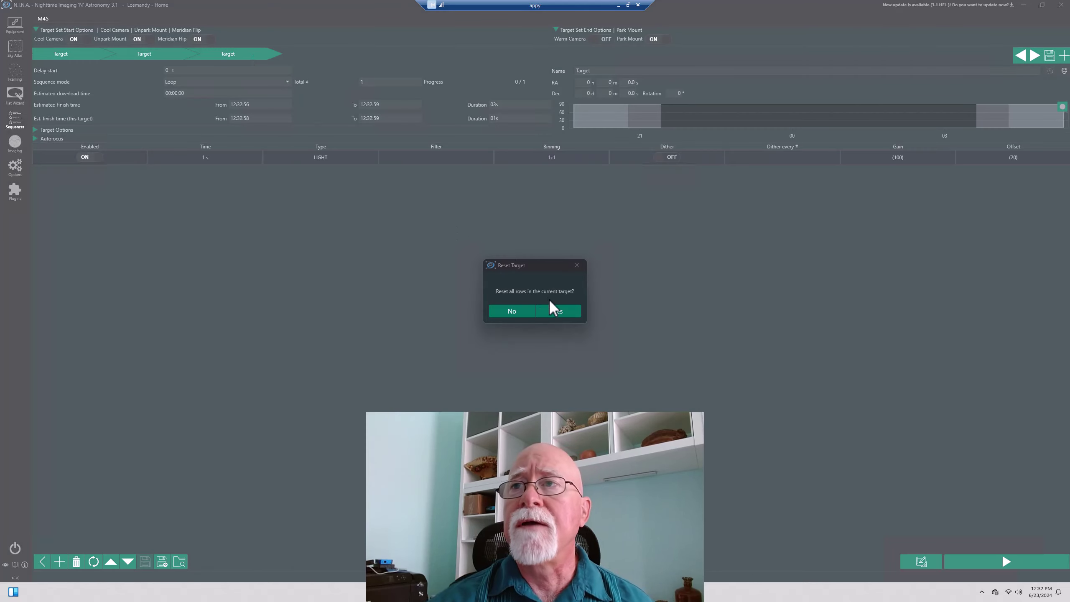
click(555, 312)
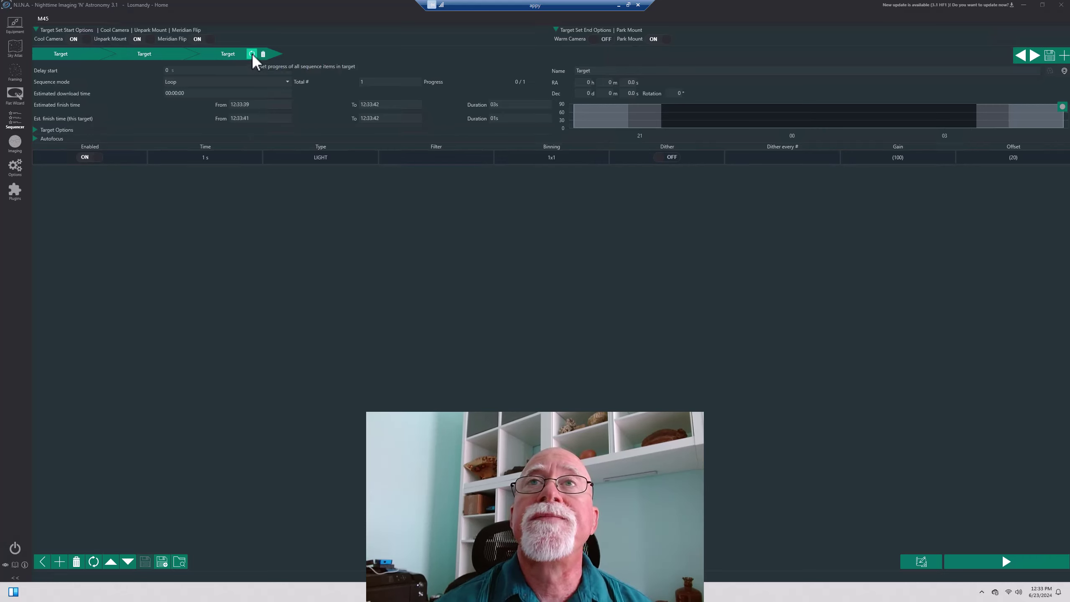
Step: Delete the third and second targets without saving them, leaving only the first target in the set
click(263, 54)
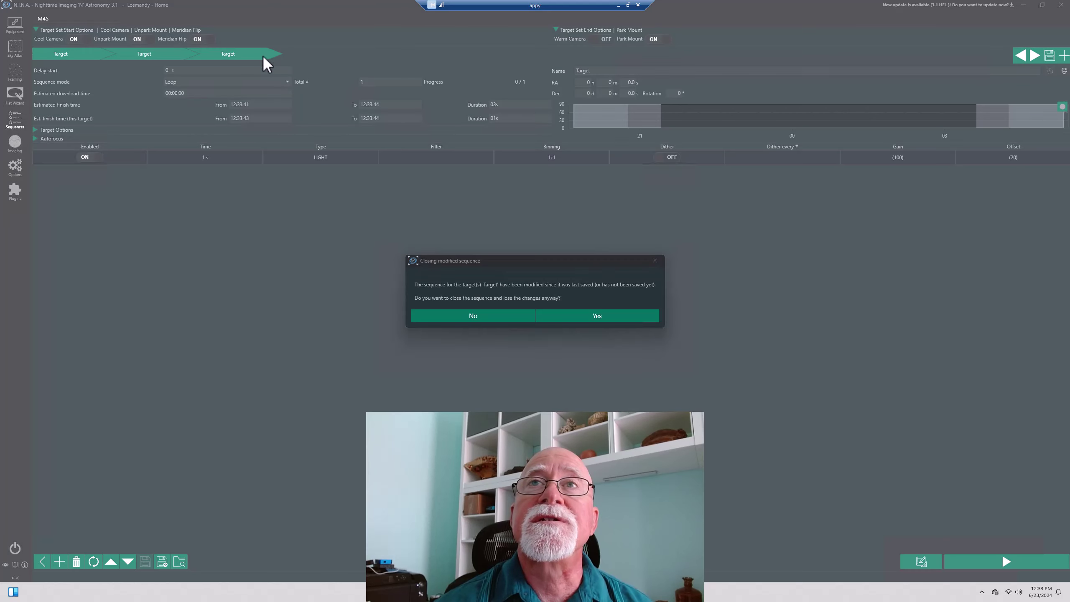
click(585, 315)
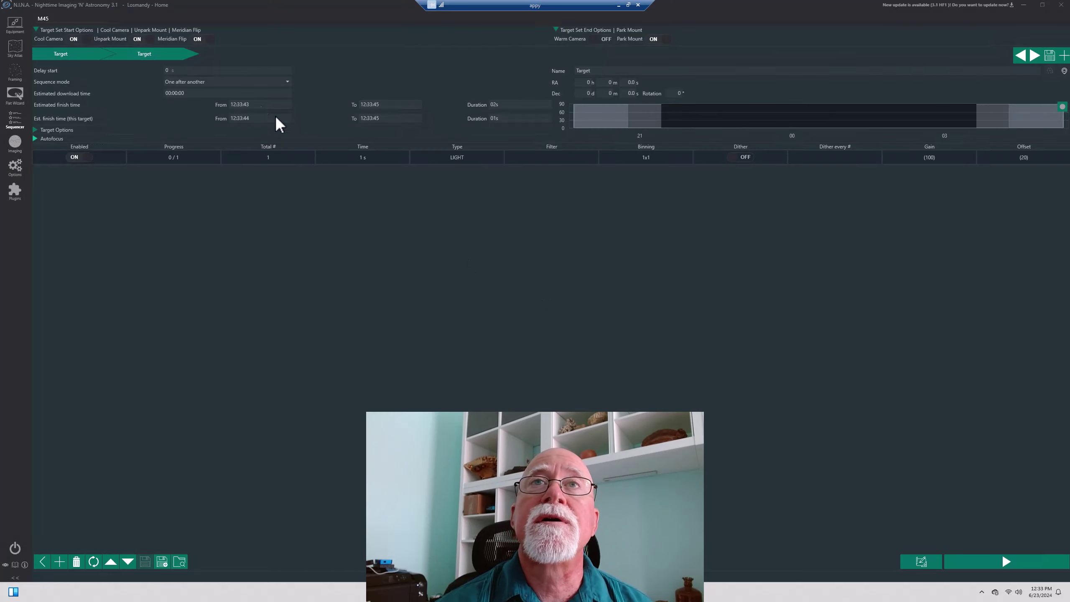
click(179, 54)
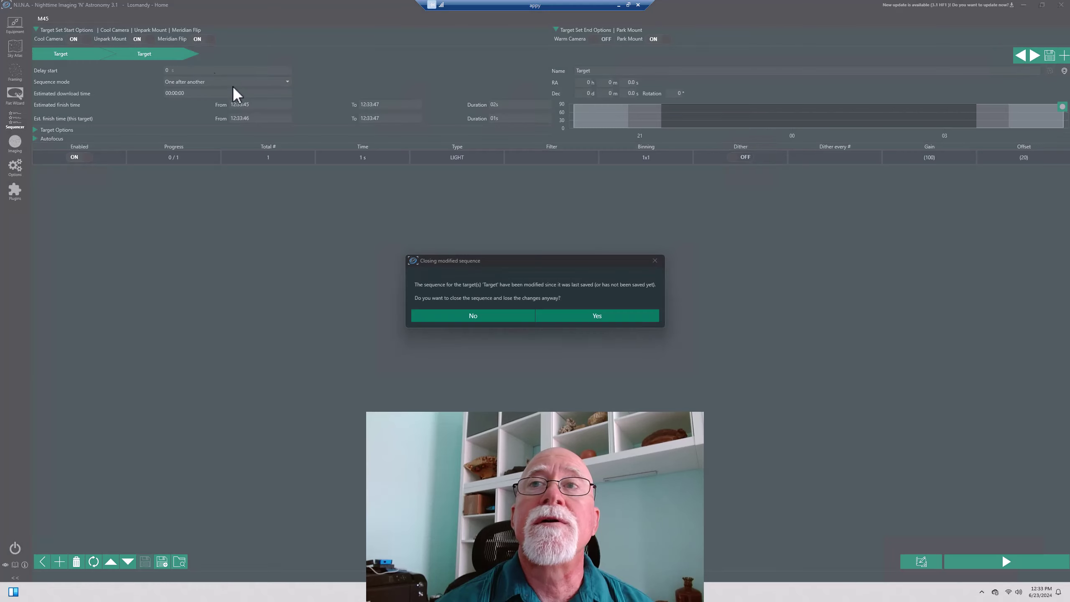
click(557, 317)
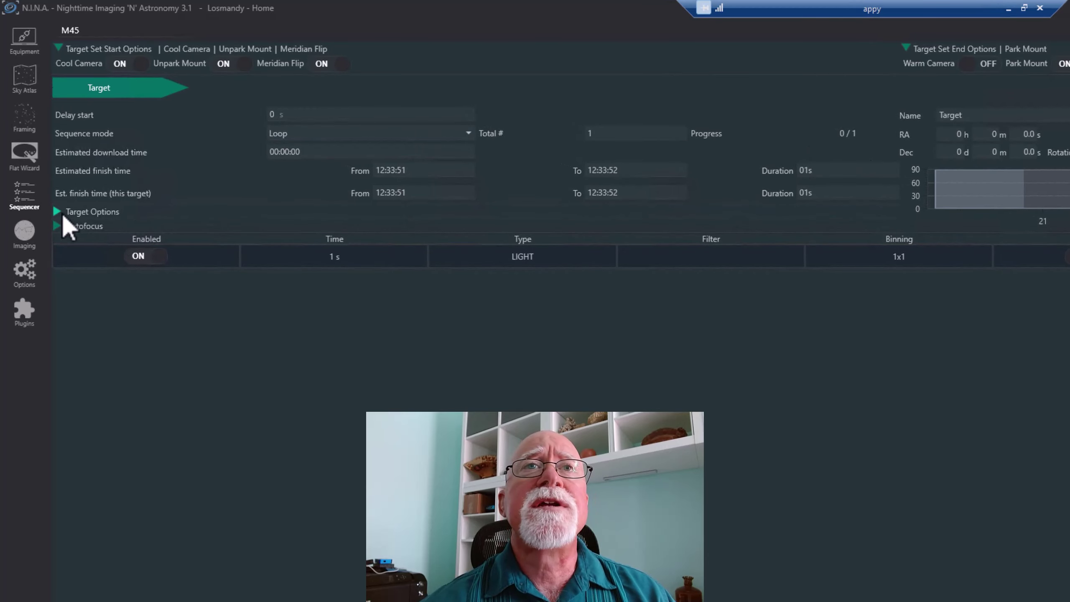
Step: Turn on Slew to target, Center target, Rotate Target and Start guiding in the target options
click(58, 212)
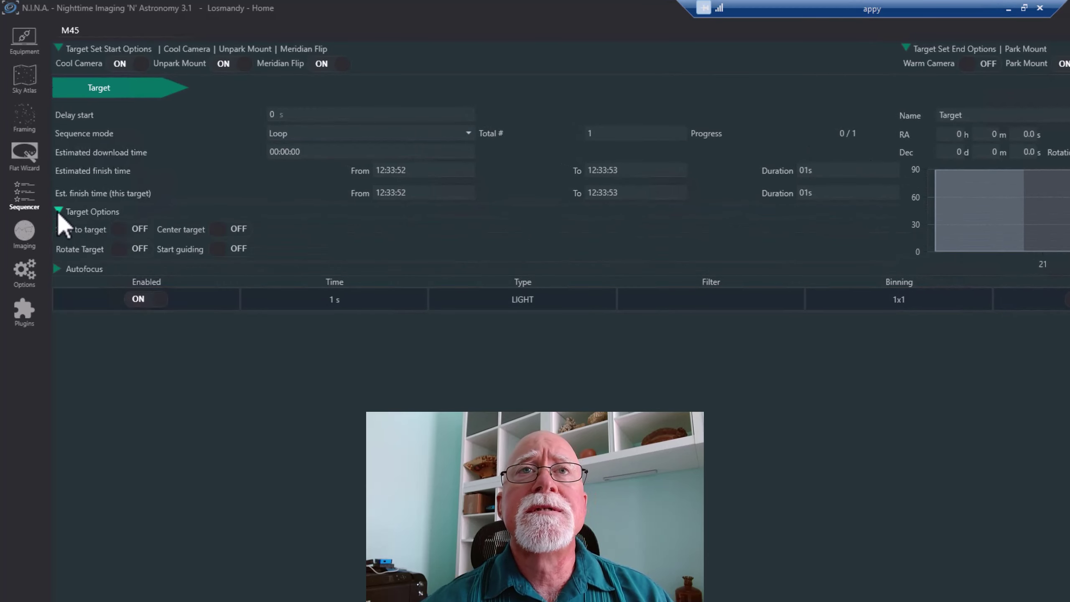
click(139, 231)
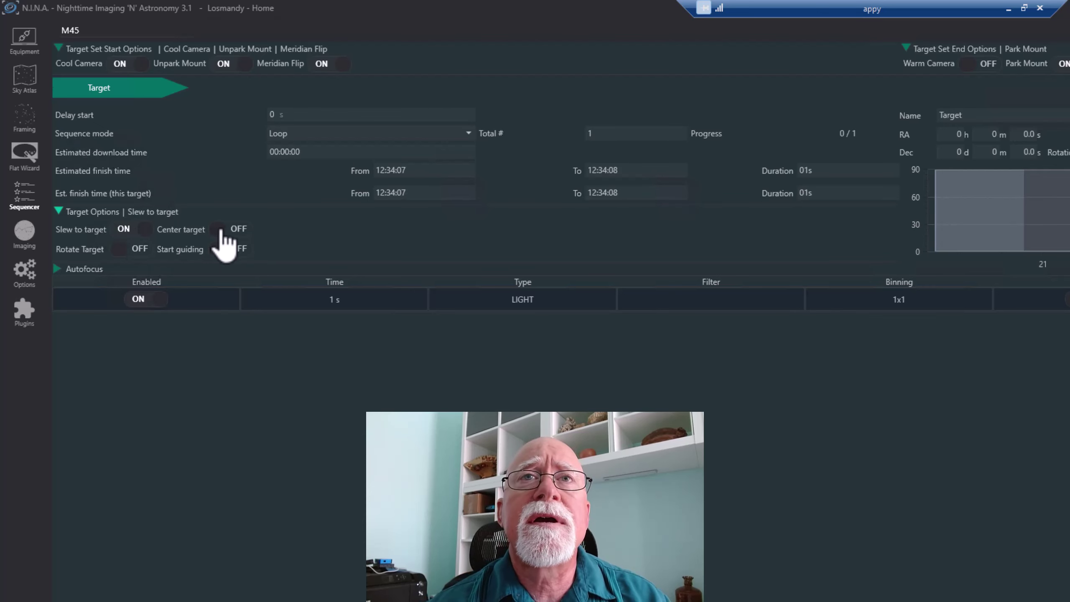
click(238, 229)
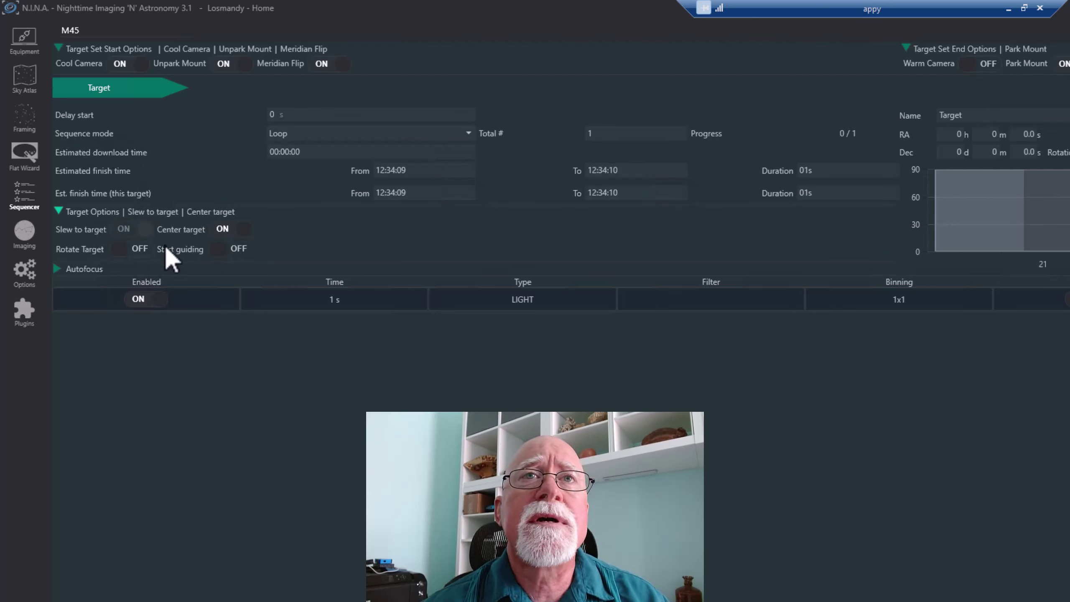
click(135, 249)
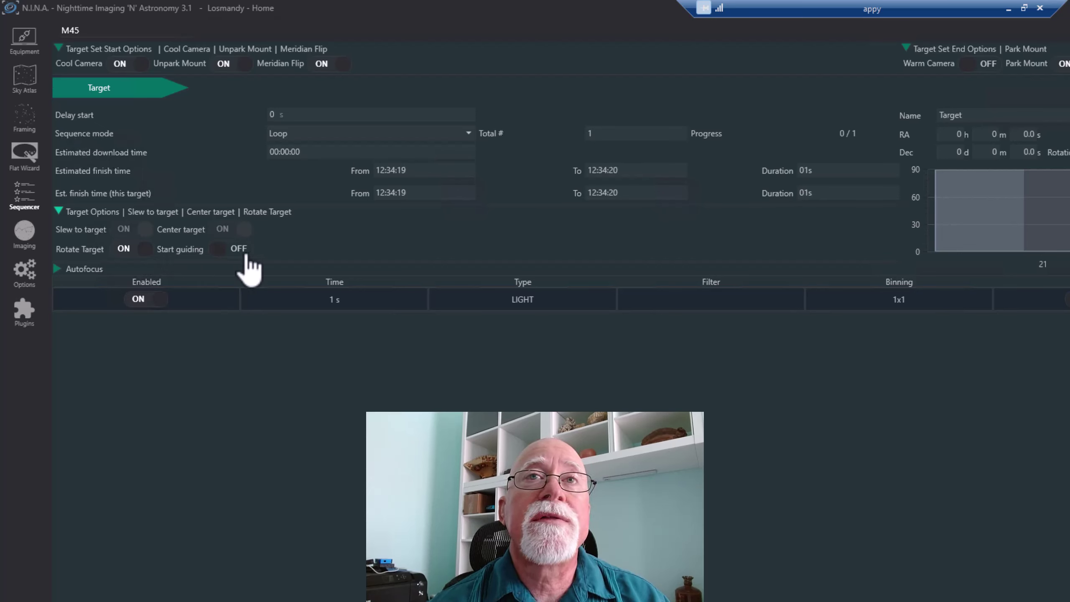
click(230, 249)
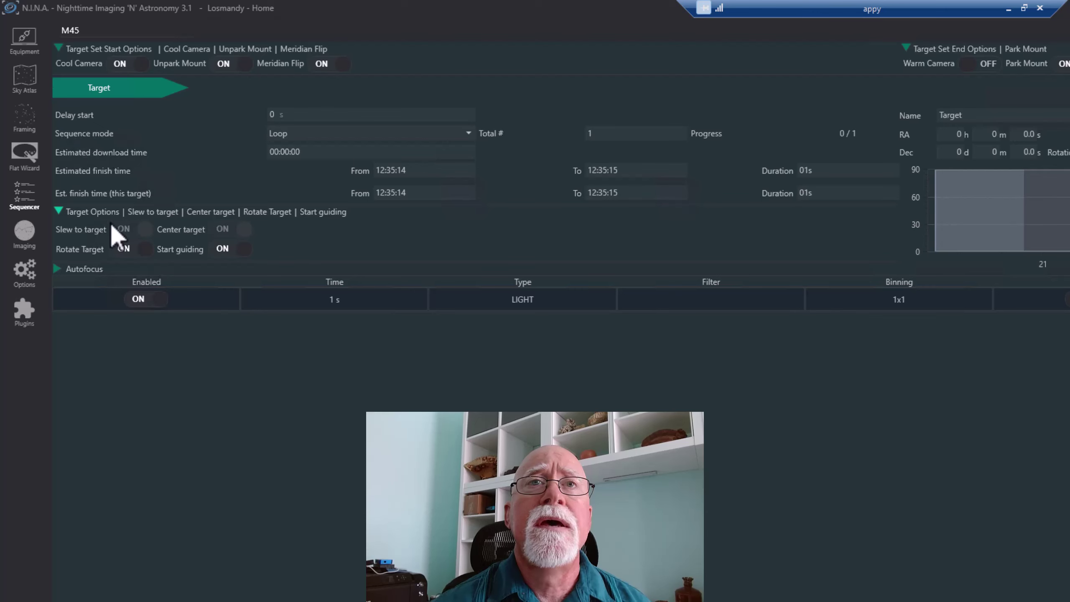
Step: Enable autofocus on start, on filter change and after HFR increase for the target
click(57, 268)
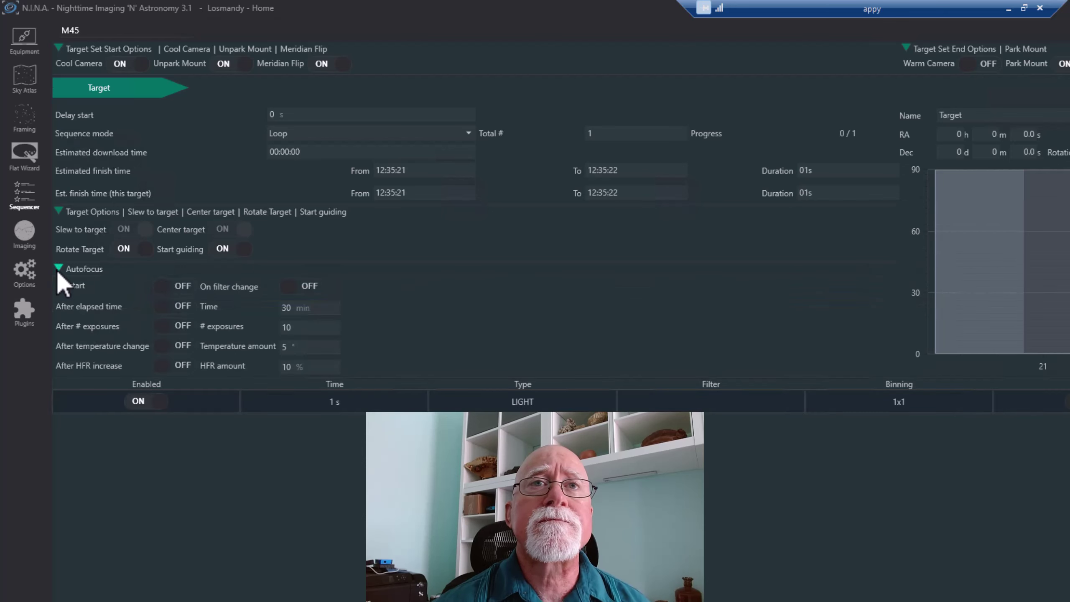
click(177, 286)
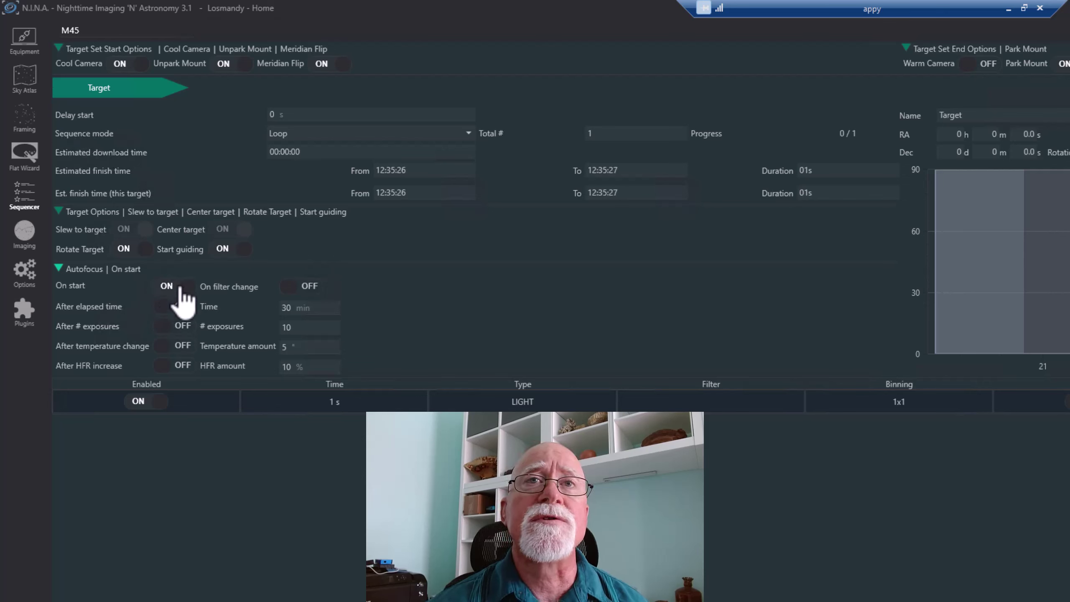
click(311, 290)
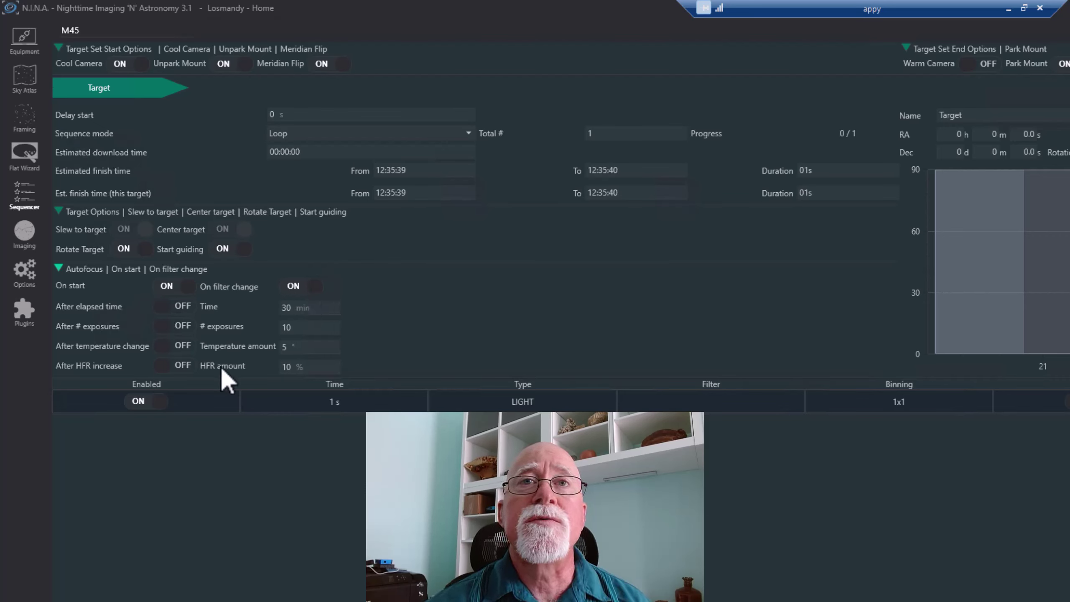
click(173, 366)
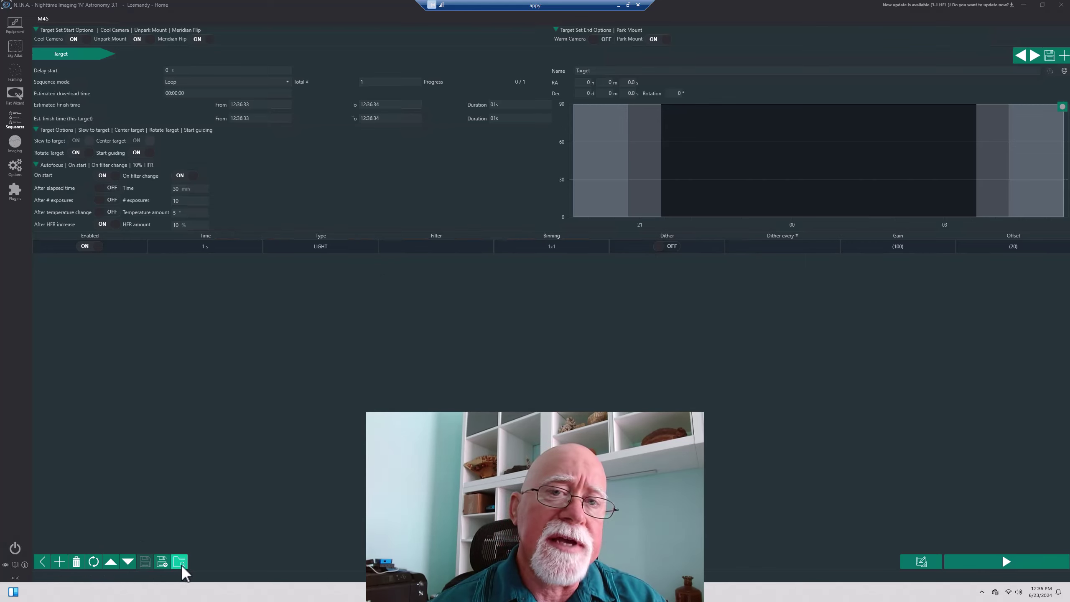
Step: Add three more exposure rows to the target's sequence
click(59, 561)
click(59, 561)
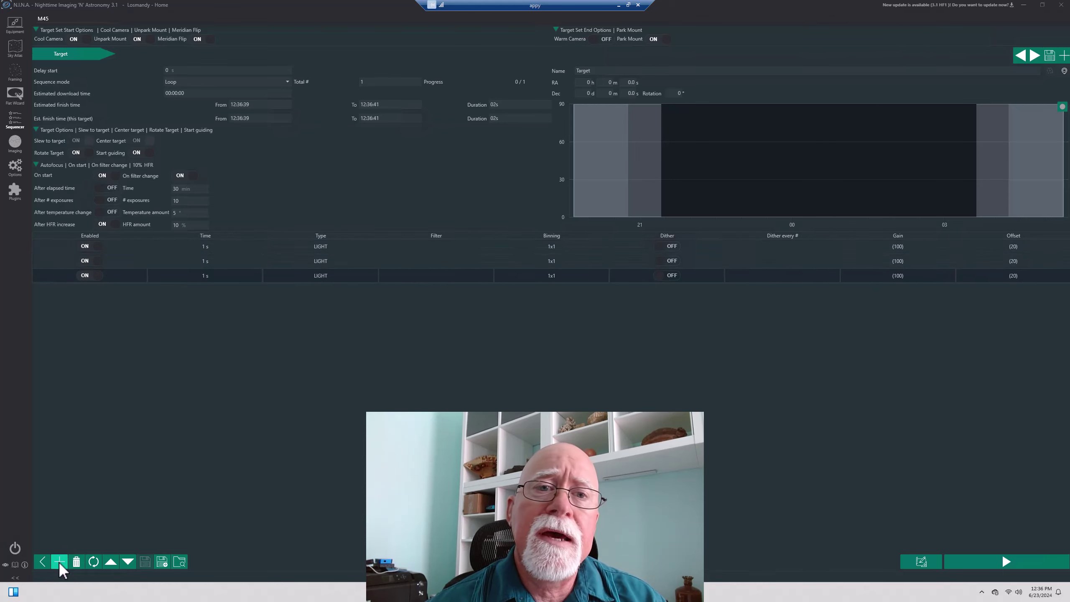
click(59, 561)
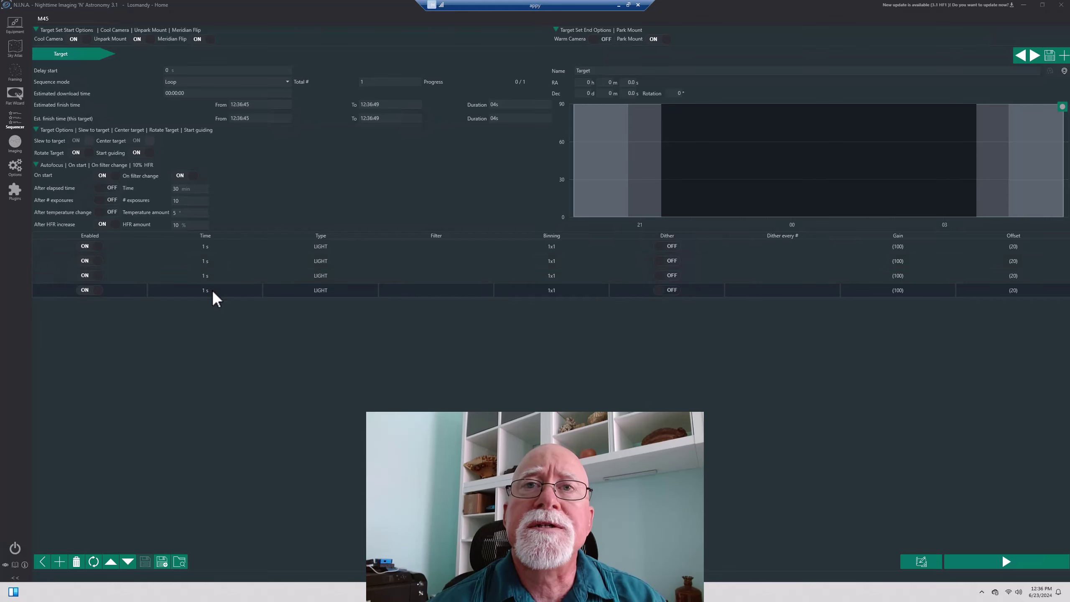
Step: Delete the last exposure row and add a new one in its place, twice in a row
click(75, 562)
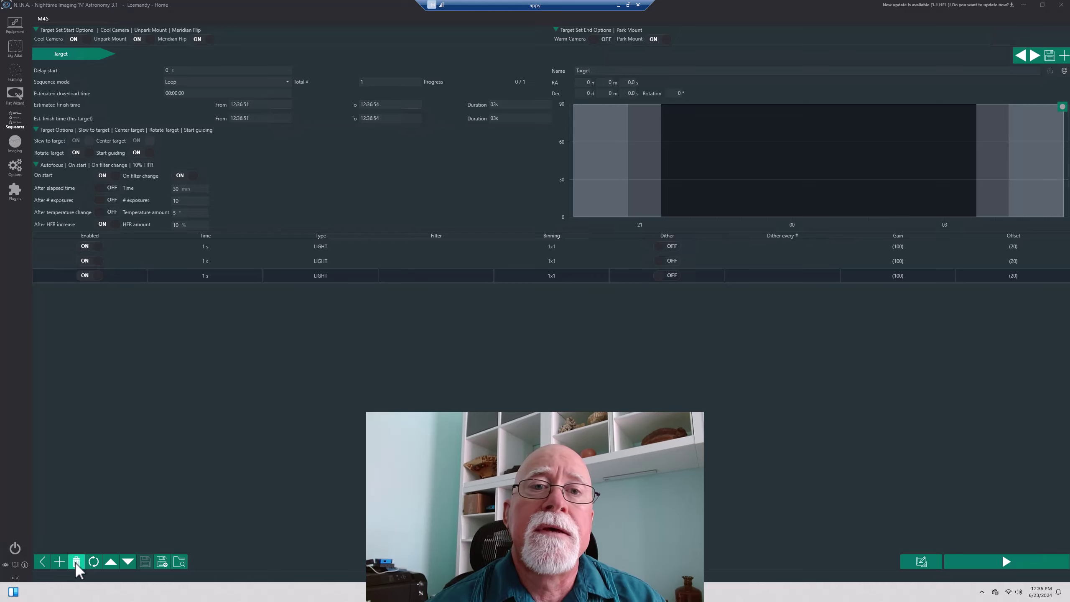
click(61, 564)
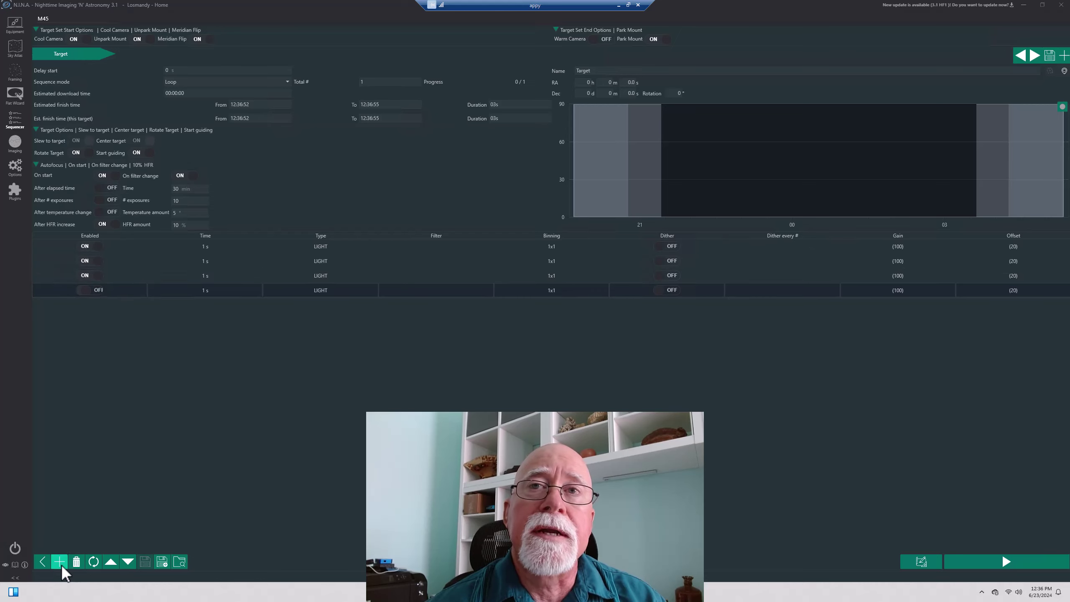
click(77, 563)
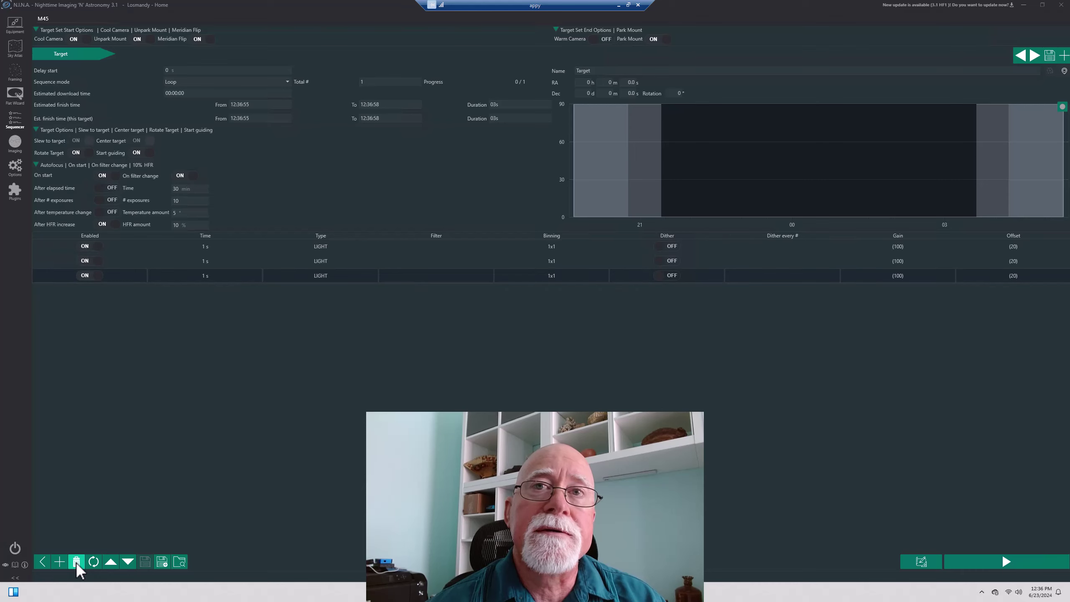
click(61, 562)
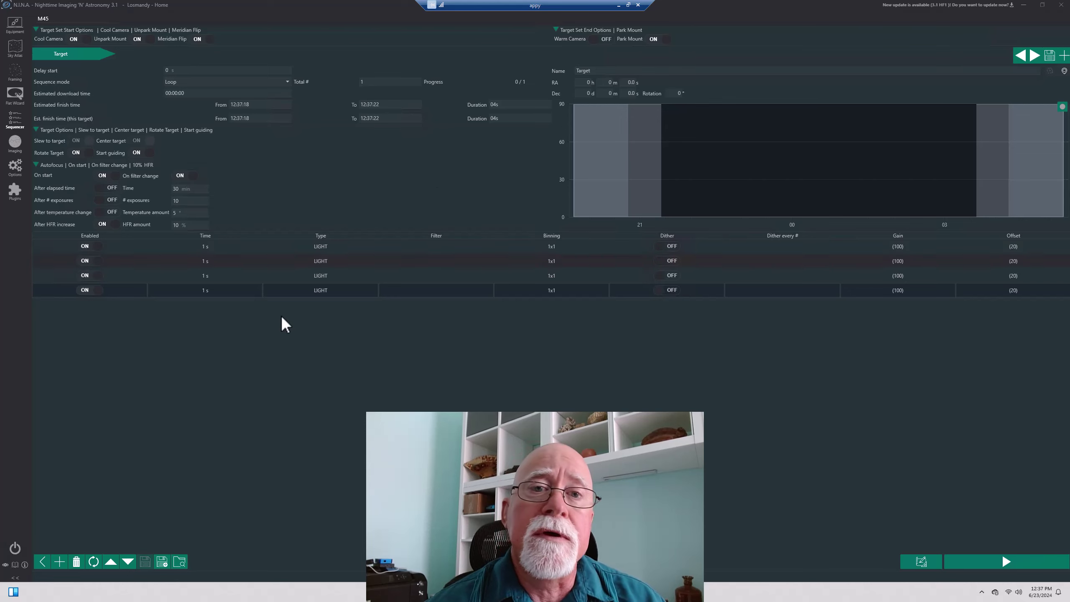
Step: Move the last exposure row up to the first position and back down to the last position
click(109, 562)
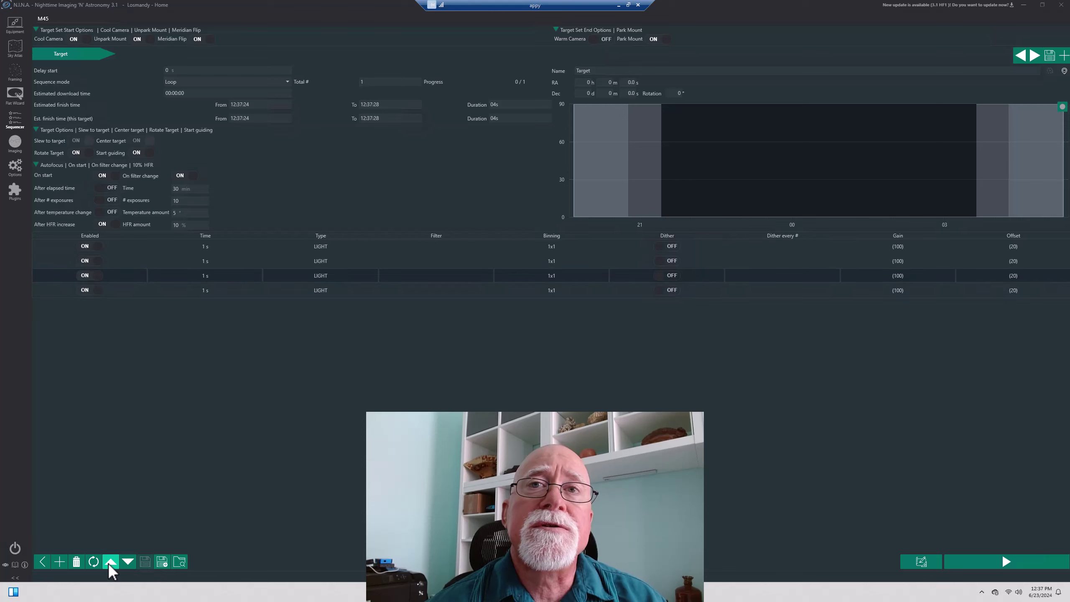
click(109, 563)
click(108, 562)
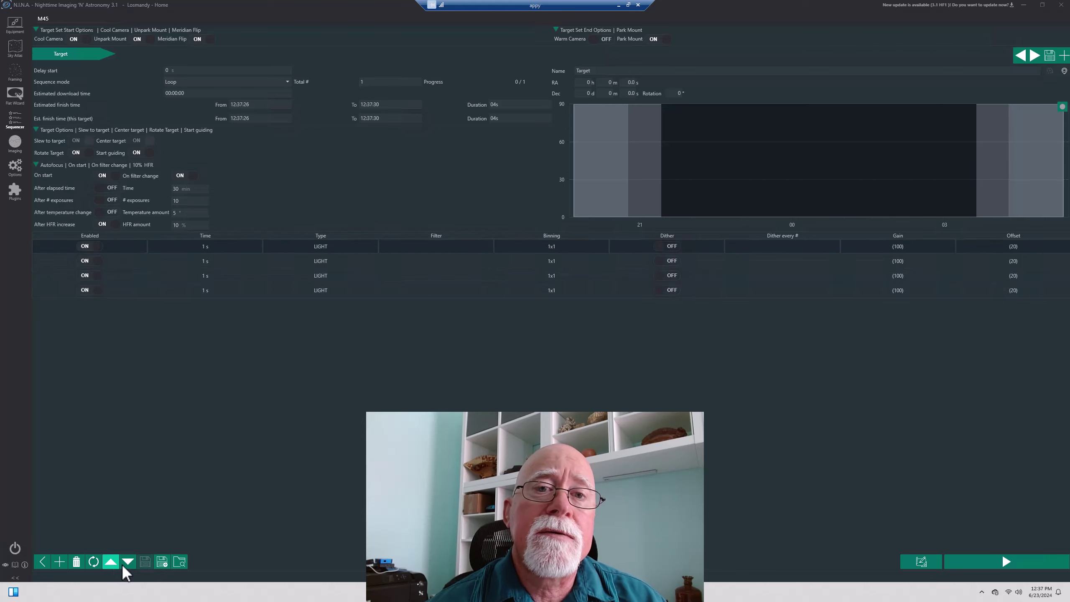
click(123, 562)
click(124, 562)
click(124, 562)
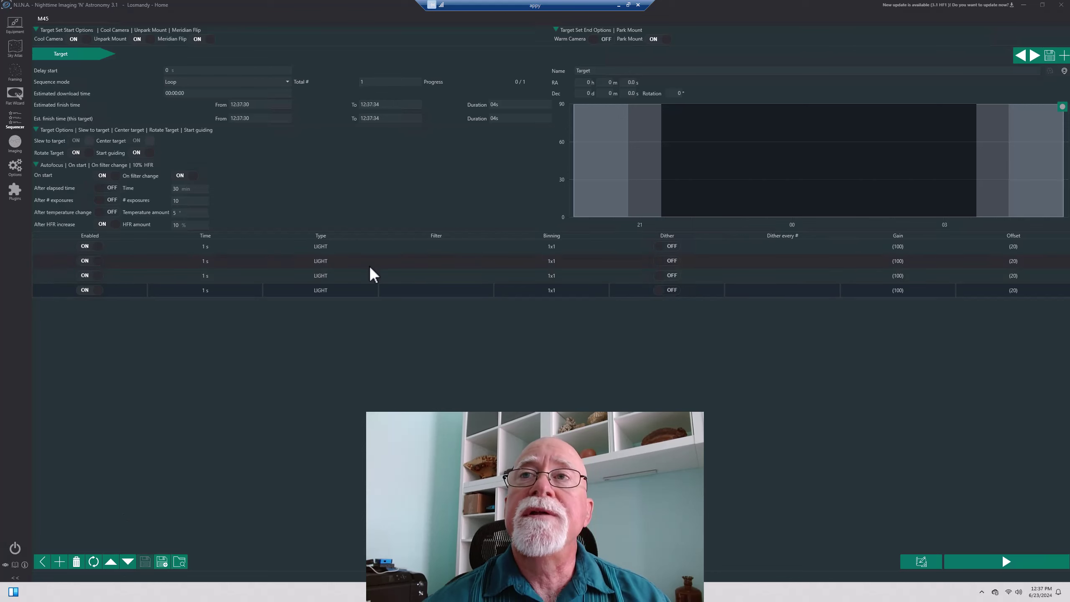
Step: Set the filter of the first exposure row to L and of the second row to R
click(445, 246)
click(470, 248)
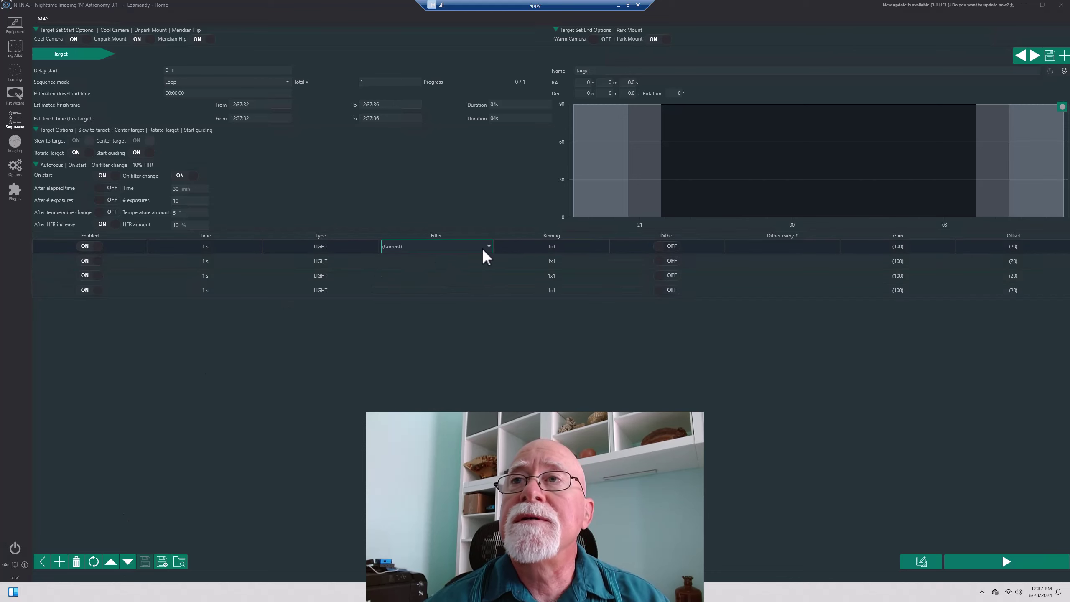
click(470, 264)
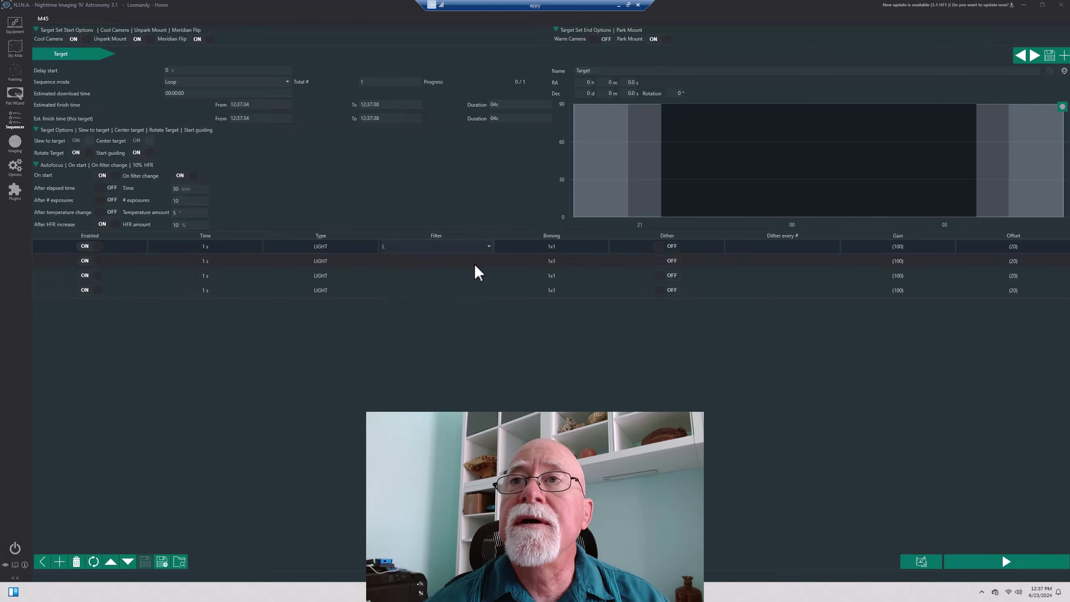
click(487, 264)
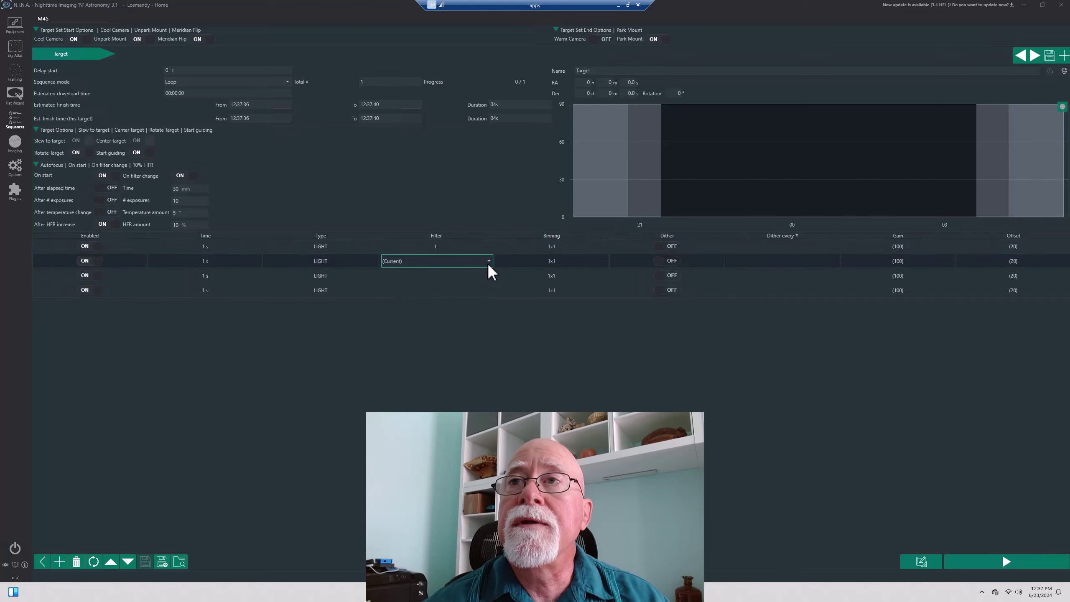
click(488, 263)
click(464, 284)
Step: Set the filter of the third exposure row to B
click(483, 274)
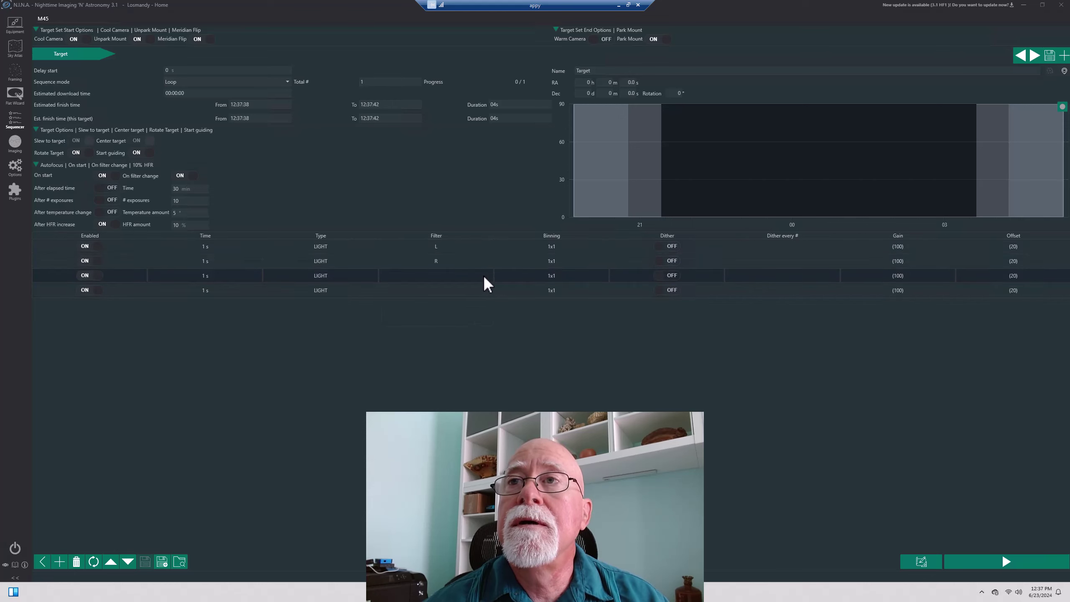
click(486, 280)
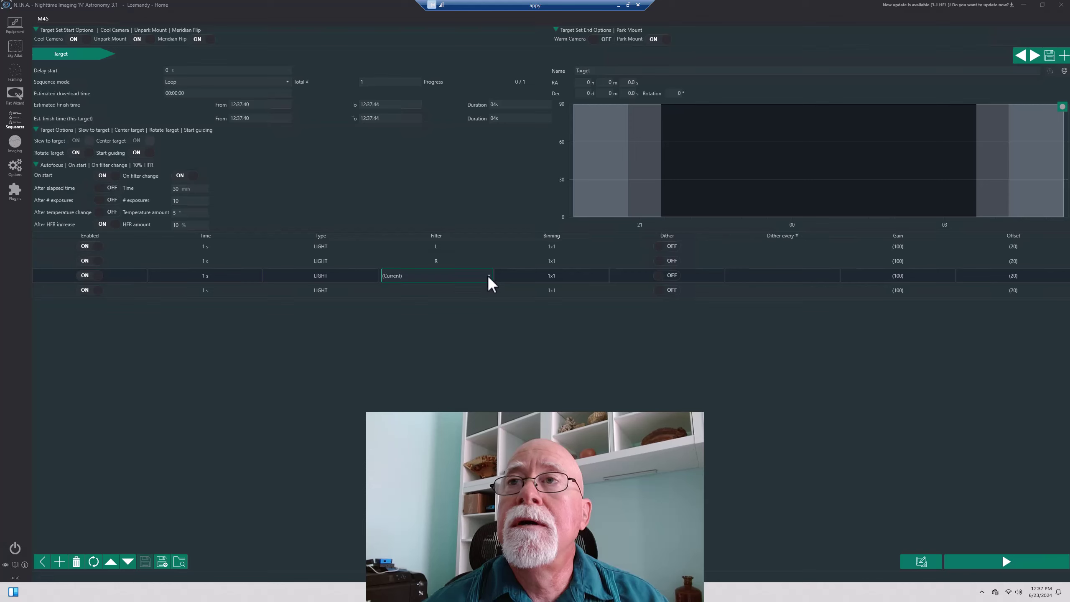
click(488, 274)
click(450, 315)
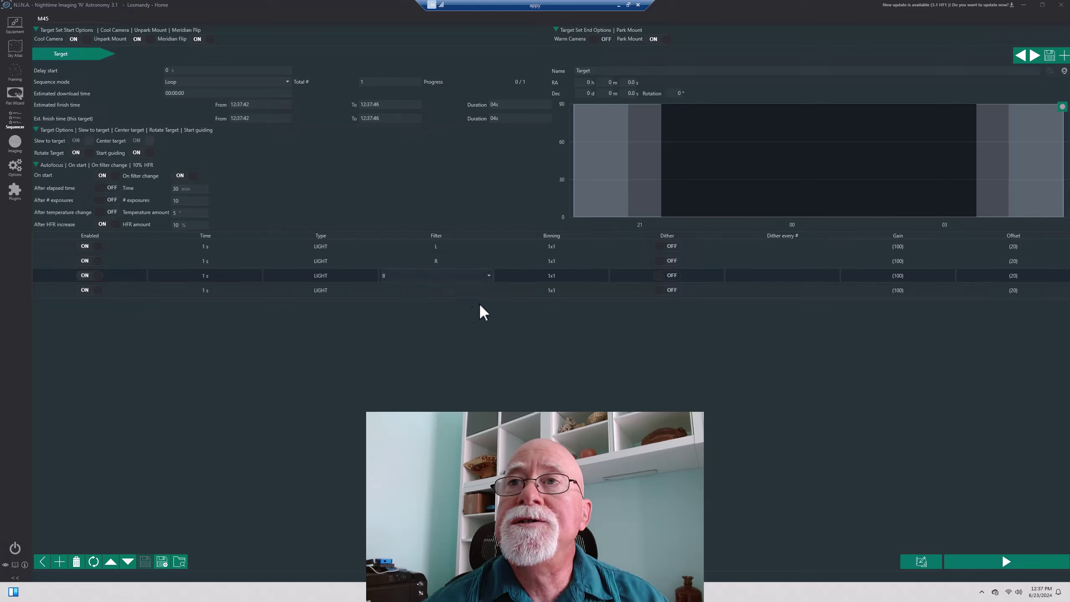
Step: Set the filter of the fourth exposure row to B
click(486, 290)
click(488, 292)
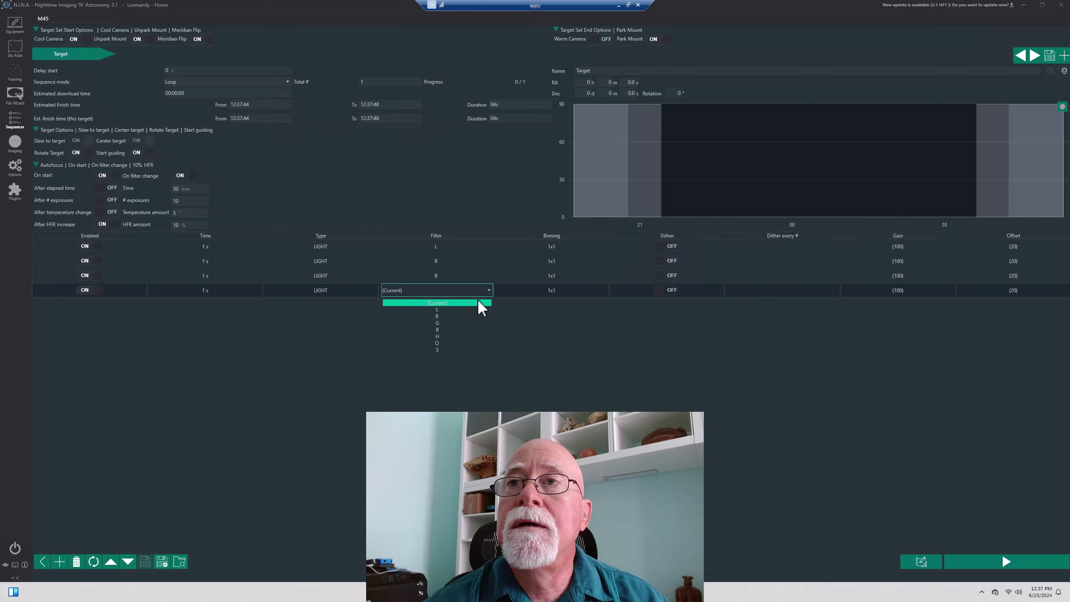
click(456, 329)
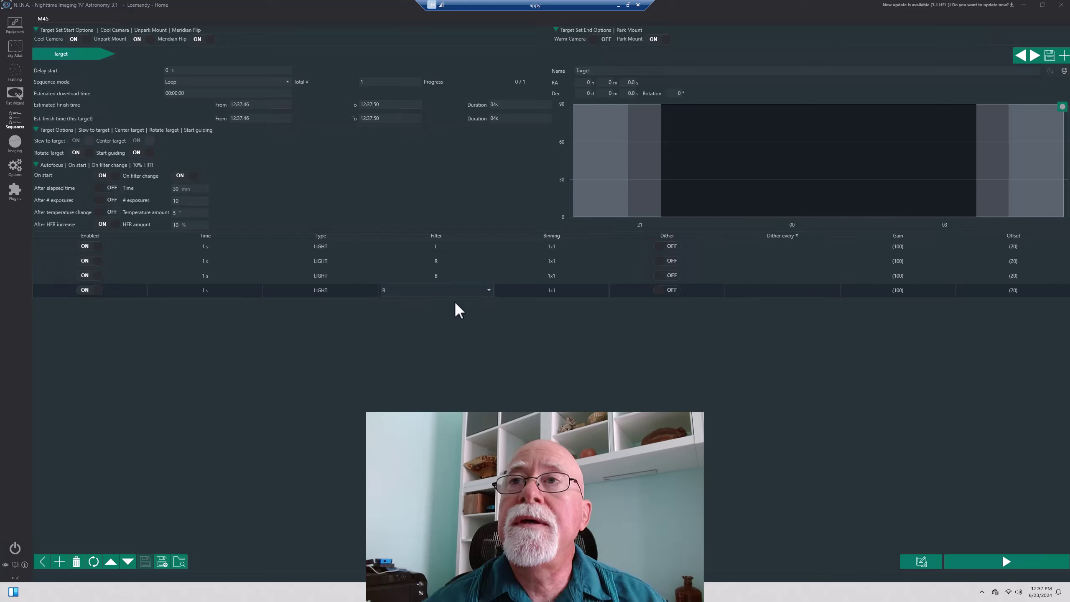
click(521, 321)
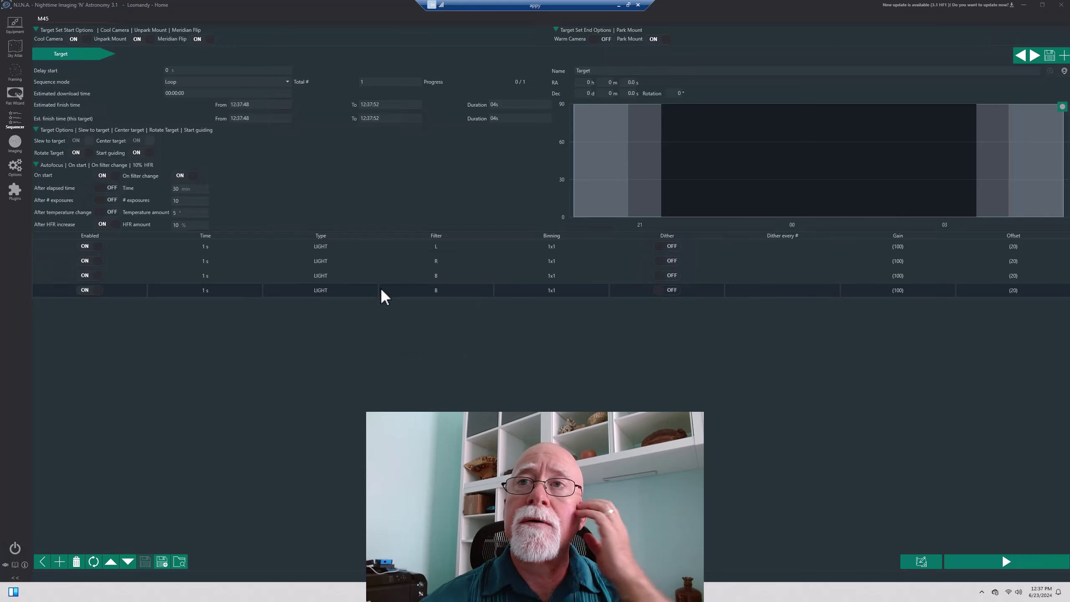
Step: Change the filter of the third exposure row to G
click(487, 276)
click(488, 276)
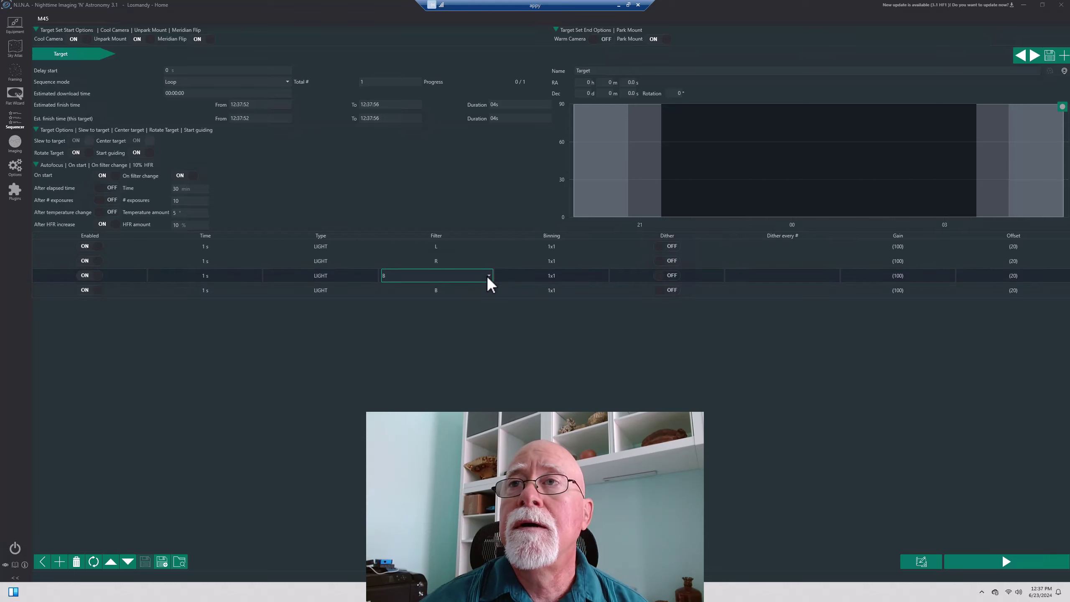
click(488, 276)
click(437, 308)
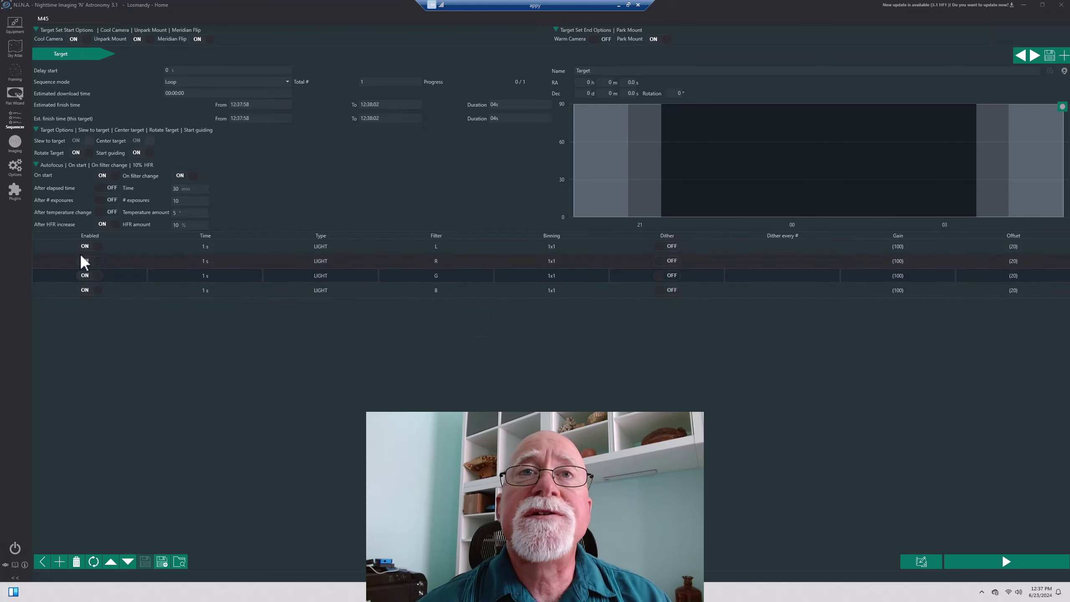
Step: Move the L filter row down to the end of the exposure list and back up to the top
click(59, 246)
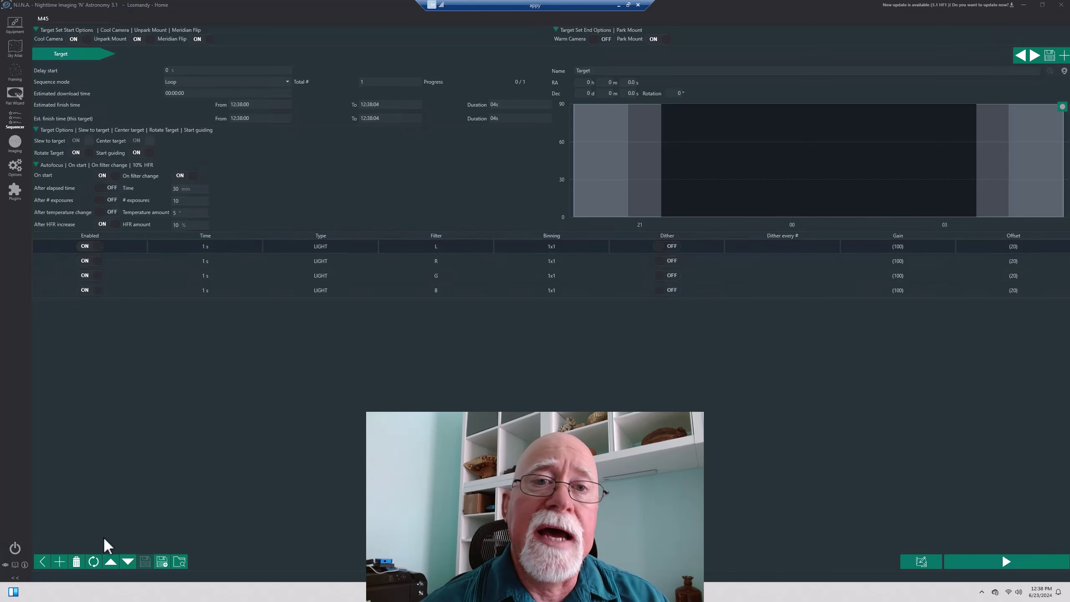
click(126, 562)
click(127, 562)
click(127, 562)
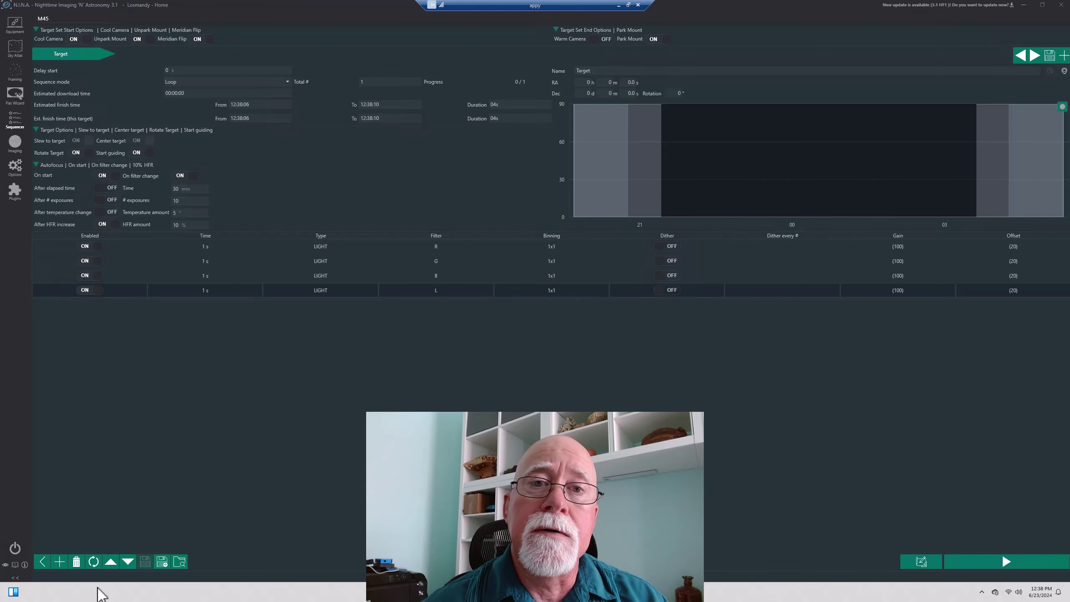
click(110, 562)
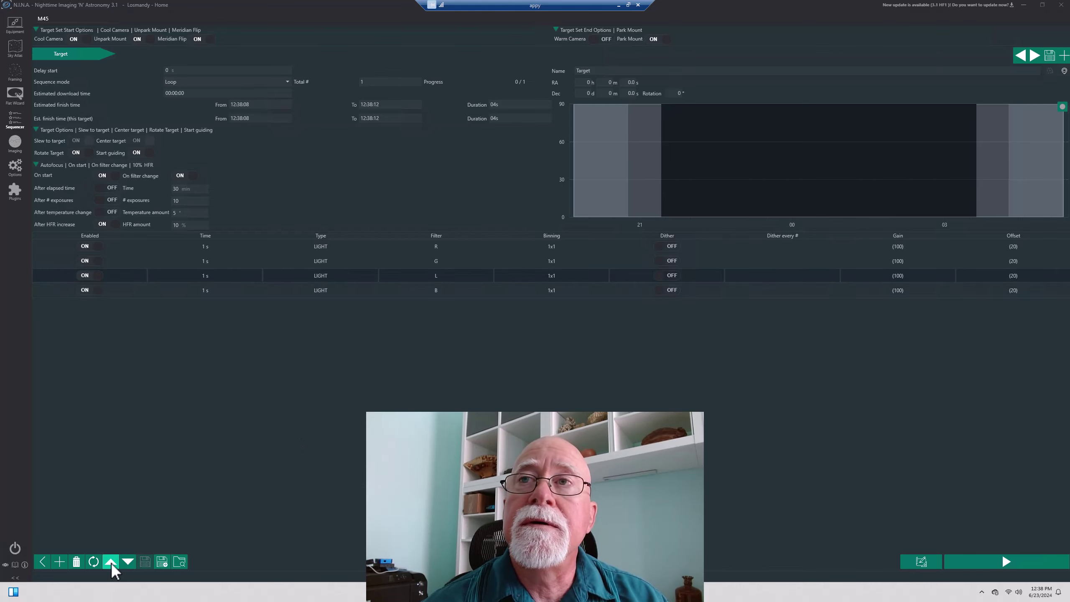
click(111, 562)
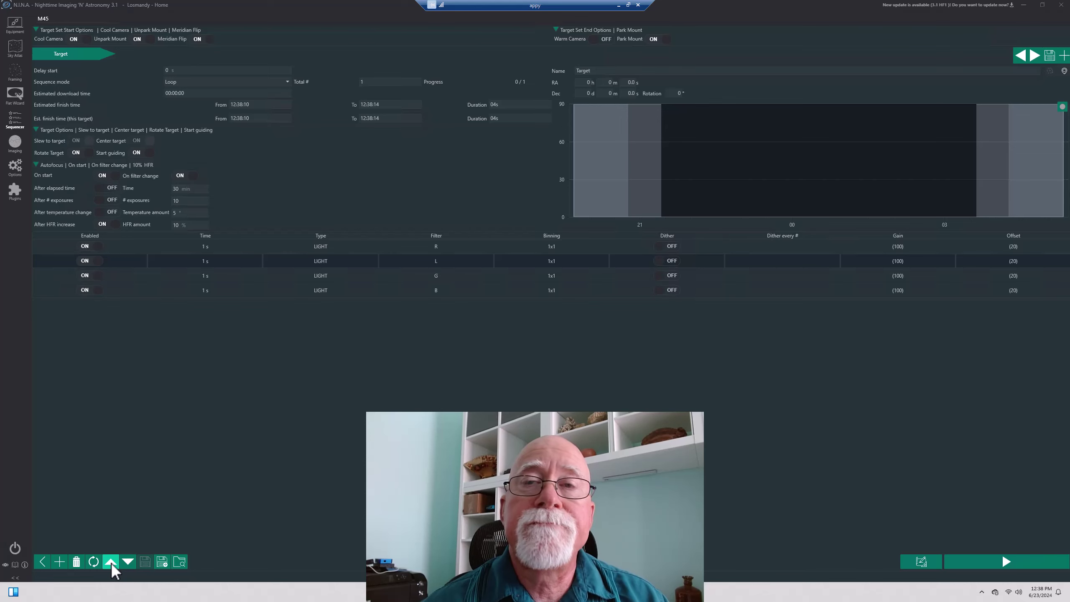
click(111, 562)
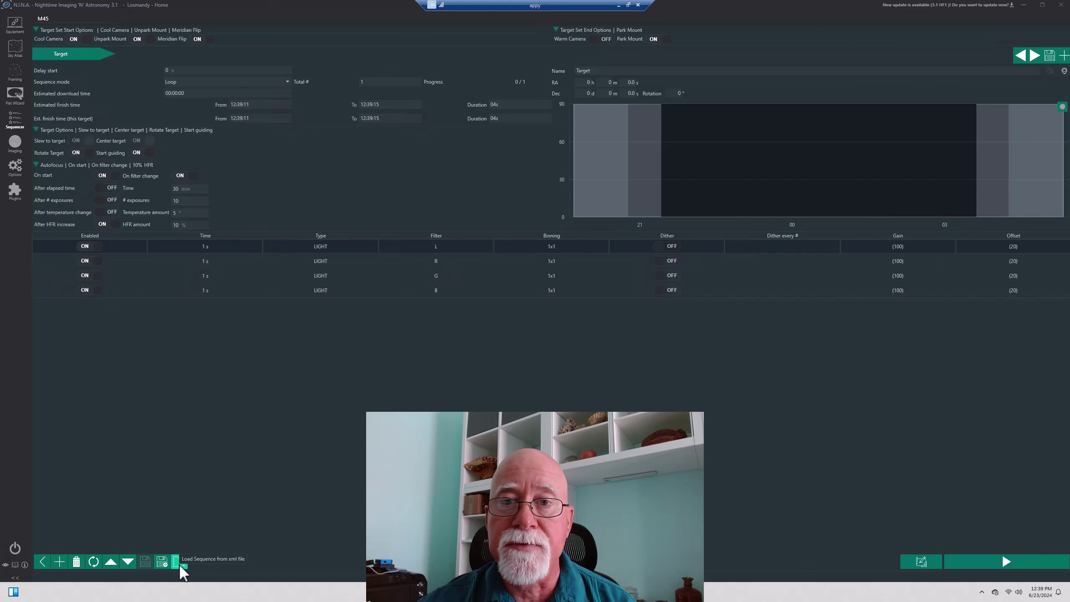
Step: Load the saved sequence M 45.xml as a second target and switch between the two targets to compare them
click(178, 561)
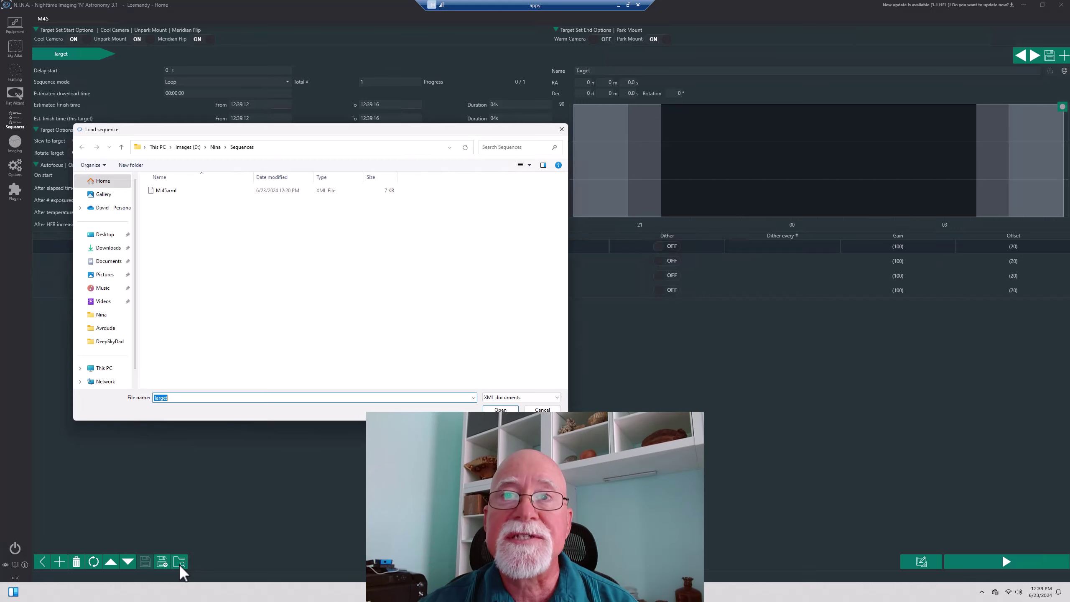
double_click(164, 191)
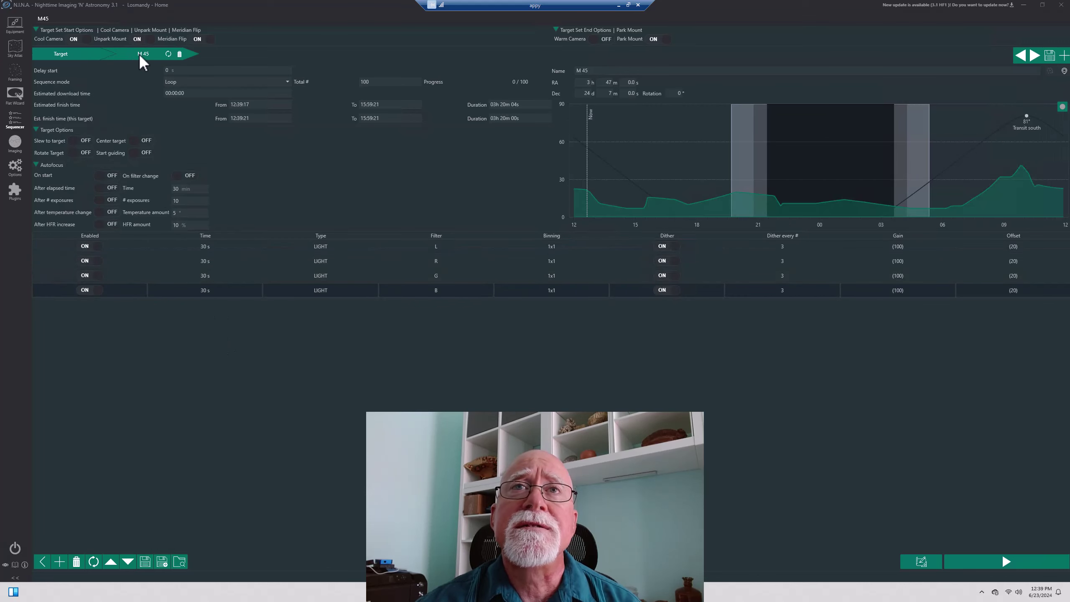
click(63, 56)
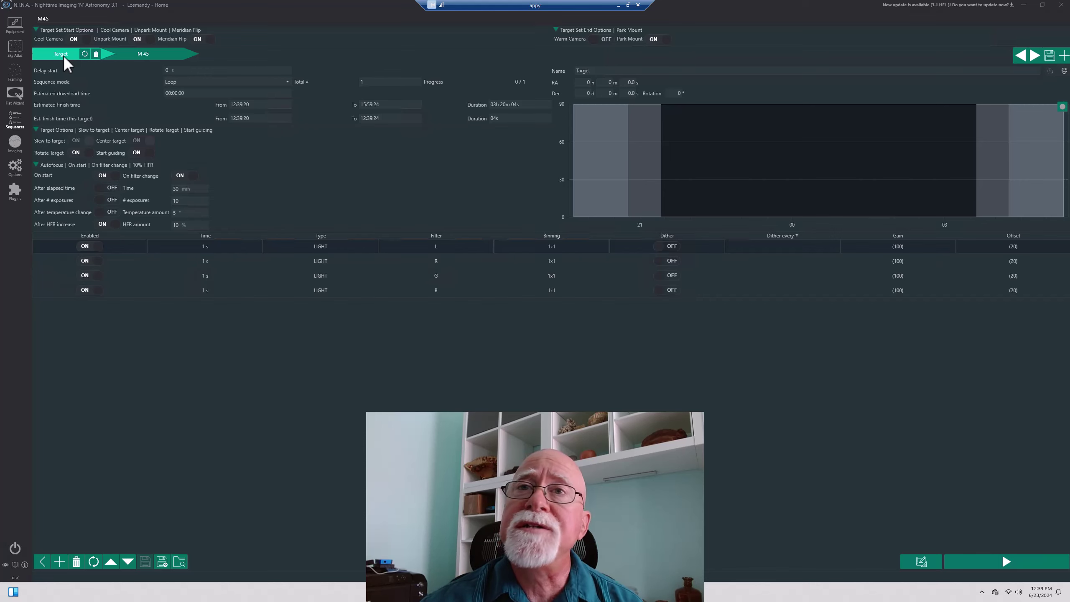
click(133, 55)
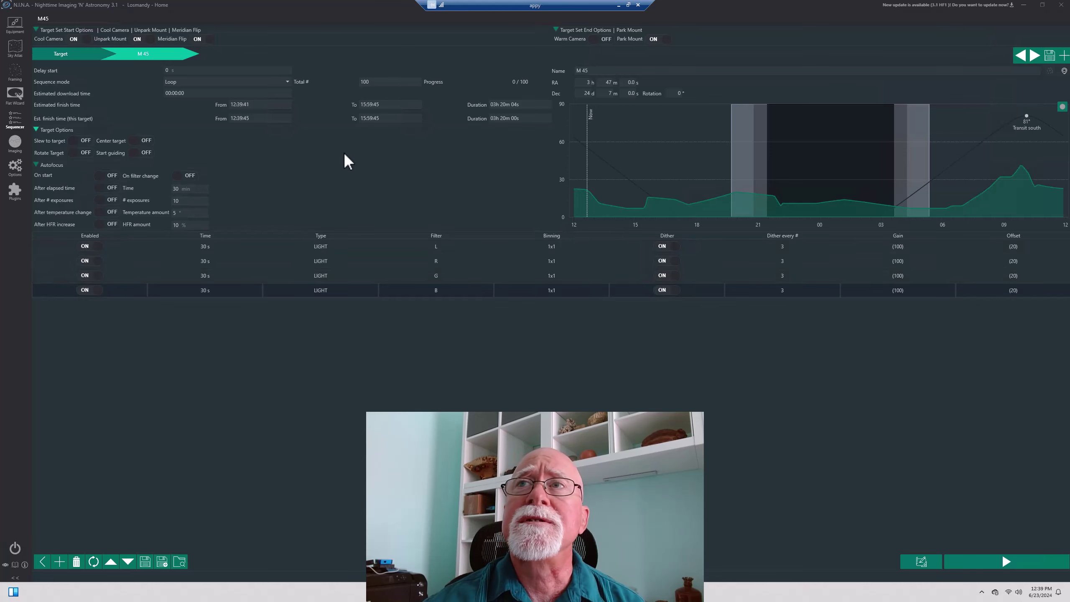
Step: Delete the M 45 target and the remaining default target from the target set
mouse_move(169, 54)
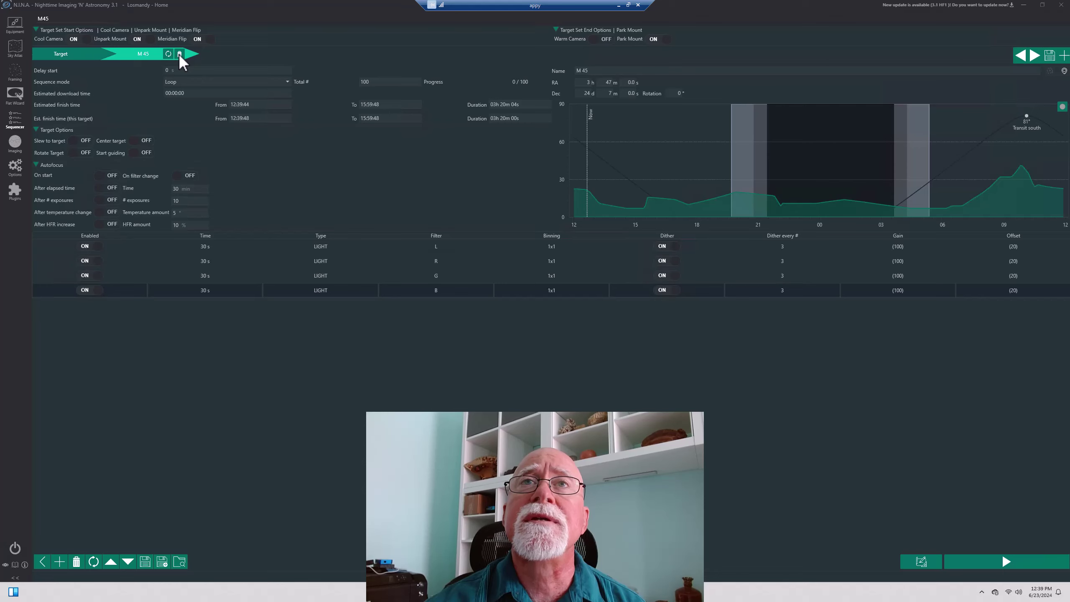
click(179, 53)
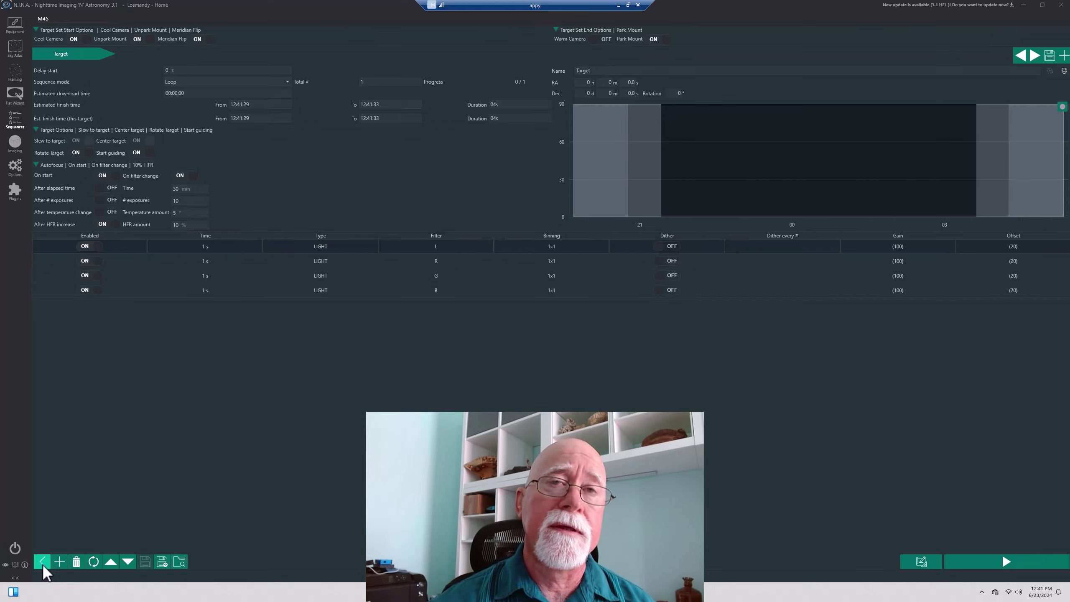
mouse_move(93, 59)
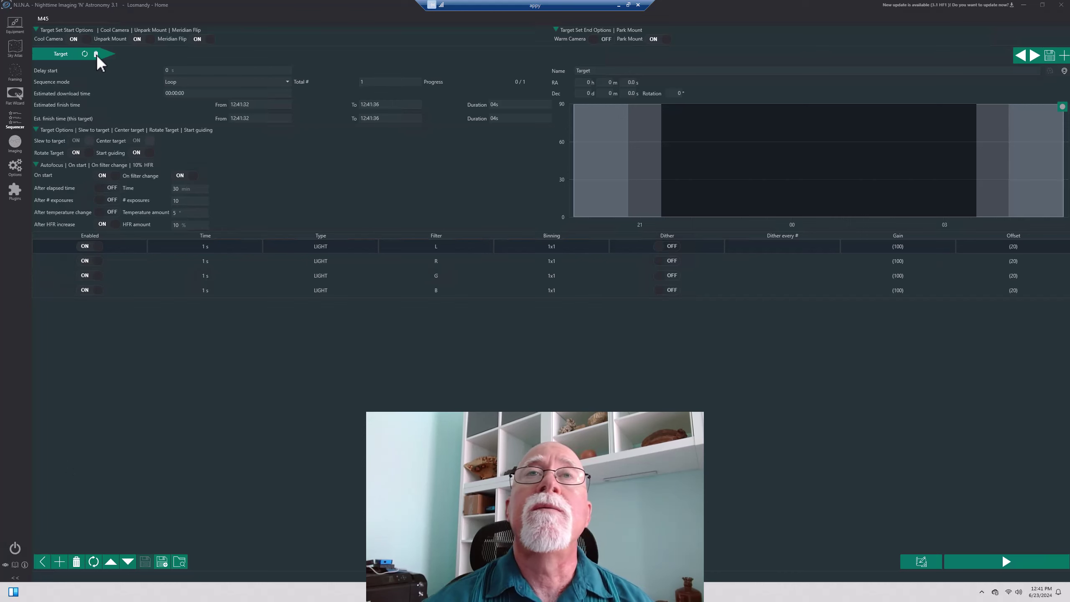
click(96, 54)
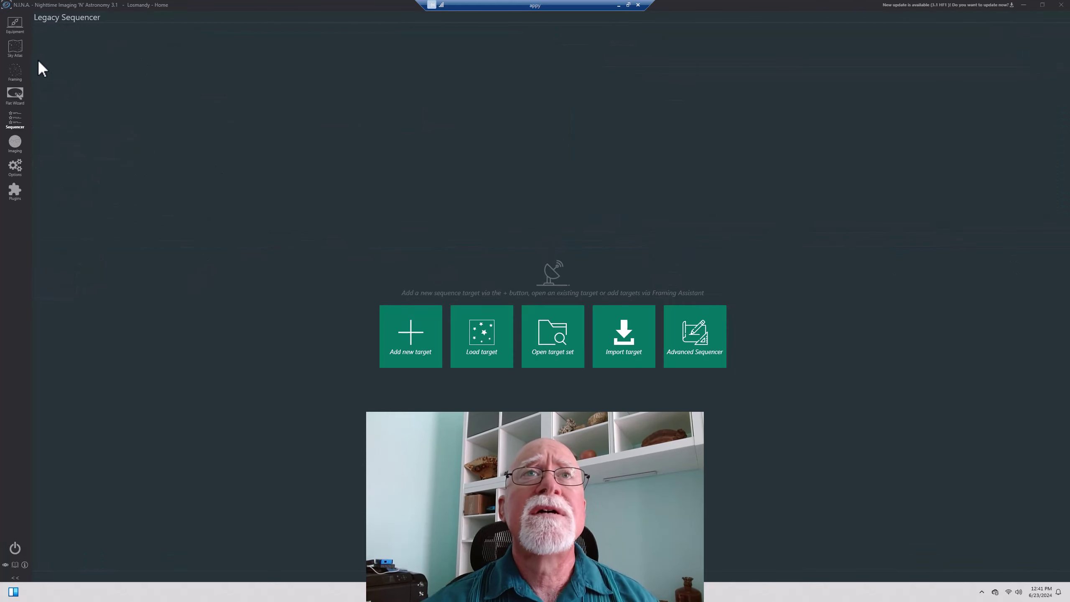
Step: Search the Sky Atlas for M42 and set it as the target in the framing assistant
click(18, 50)
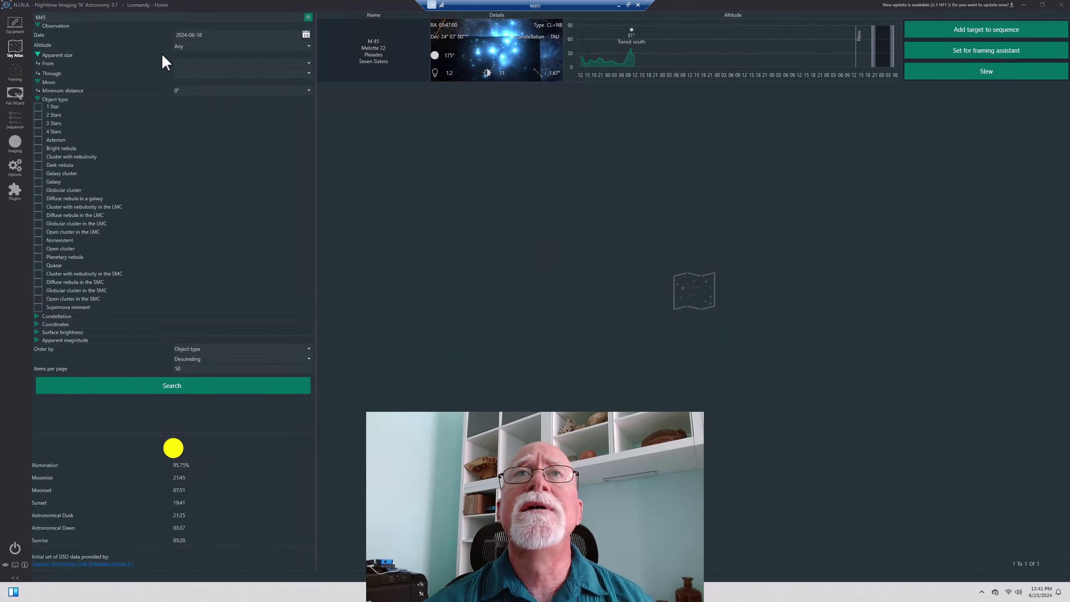
click(142, 17)
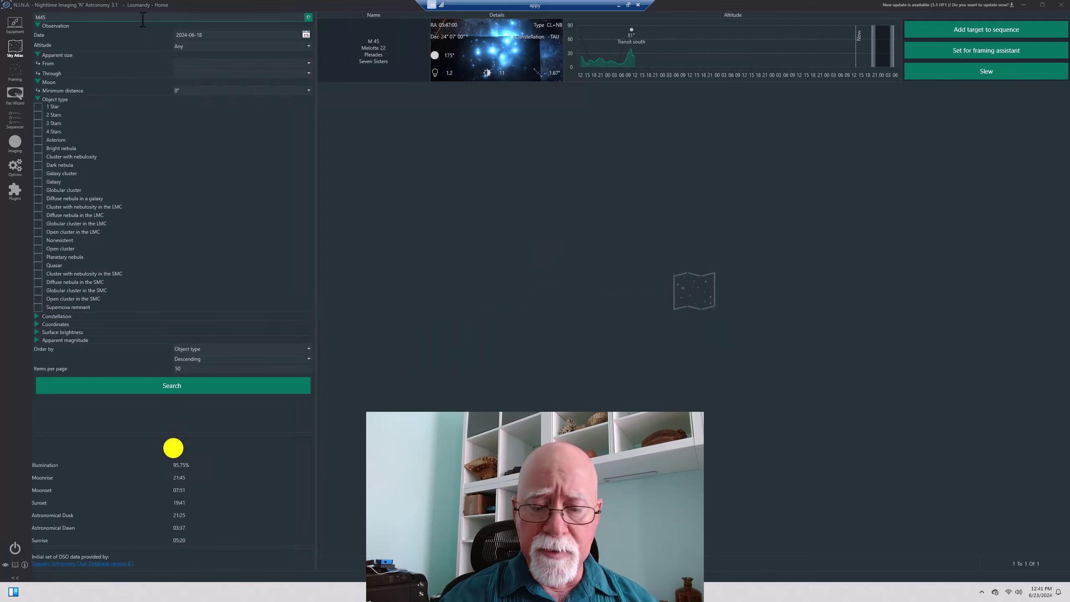
key(BackSpace)
key(BackSpace)
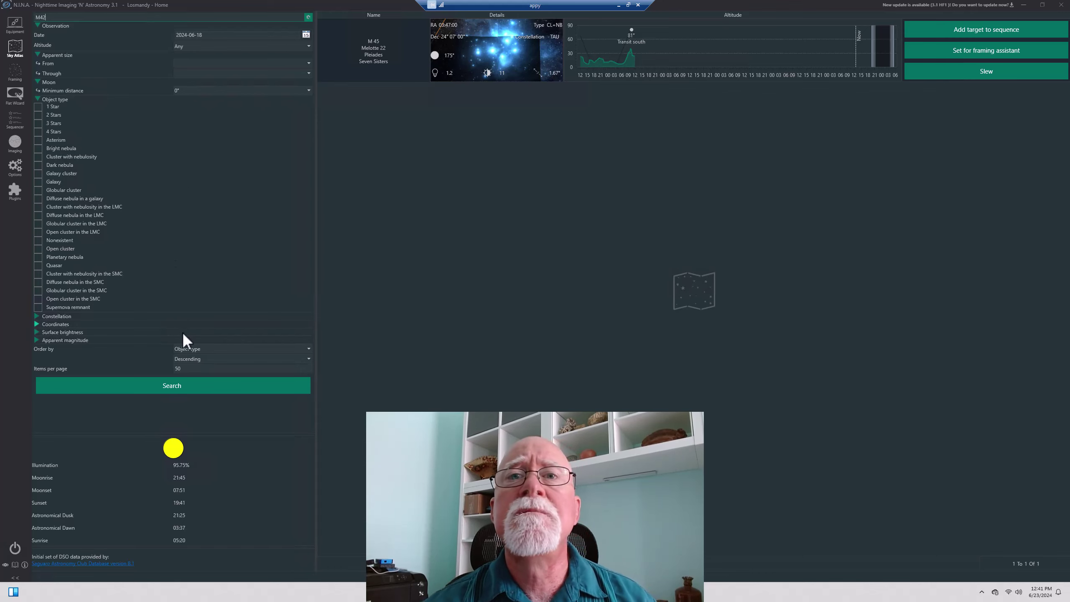
click(183, 385)
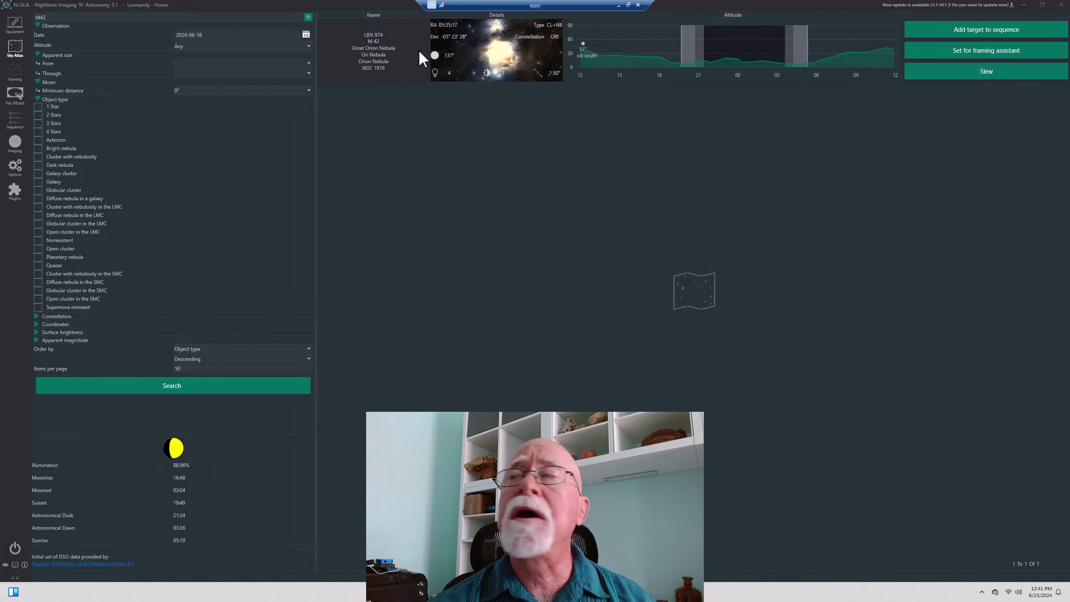
click(960, 50)
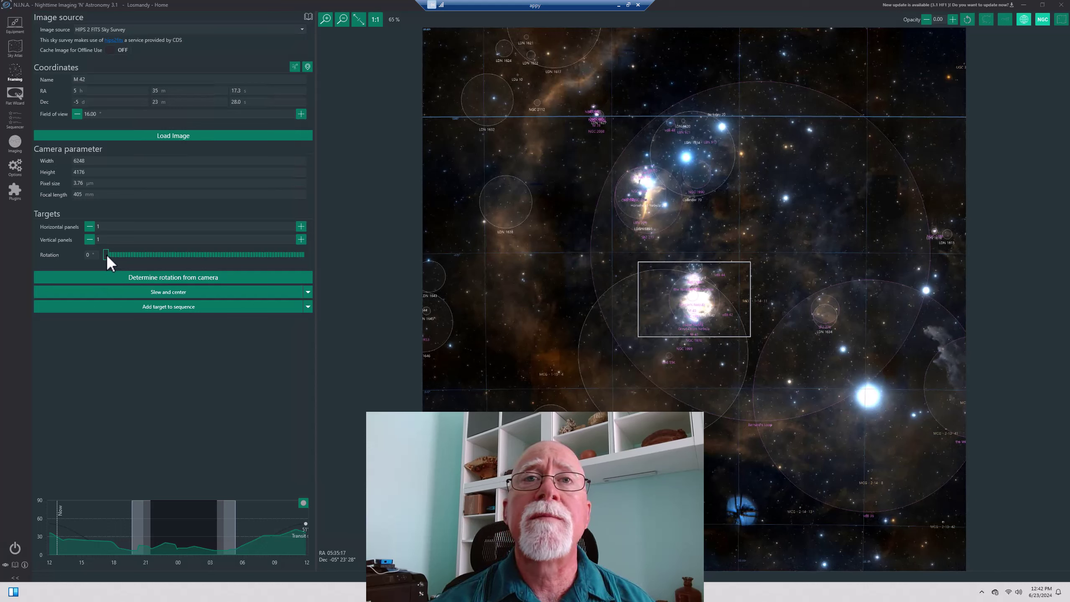
Step: Rotate the M 42 framing rectangle to 65° and add the target to the Legacy Sequencer
drag(106, 254, 142, 259)
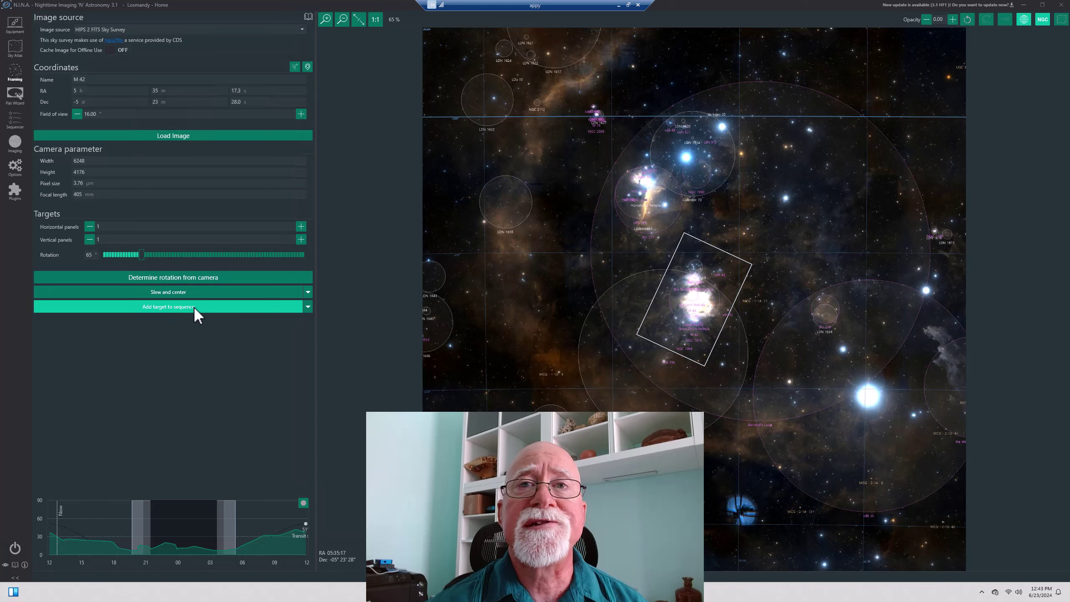
click(207, 306)
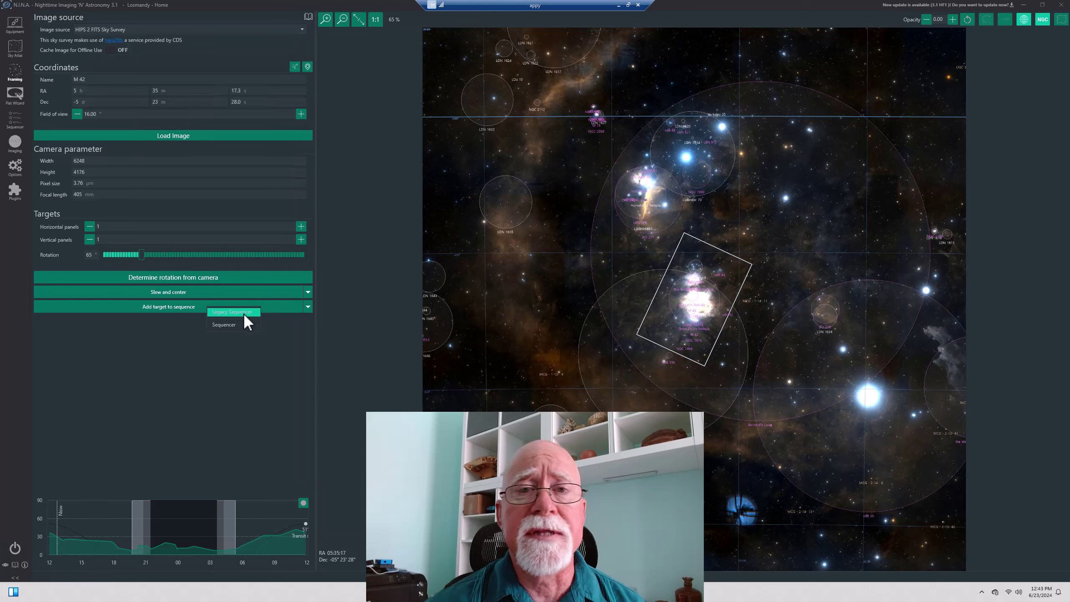
mouse_move(244, 328)
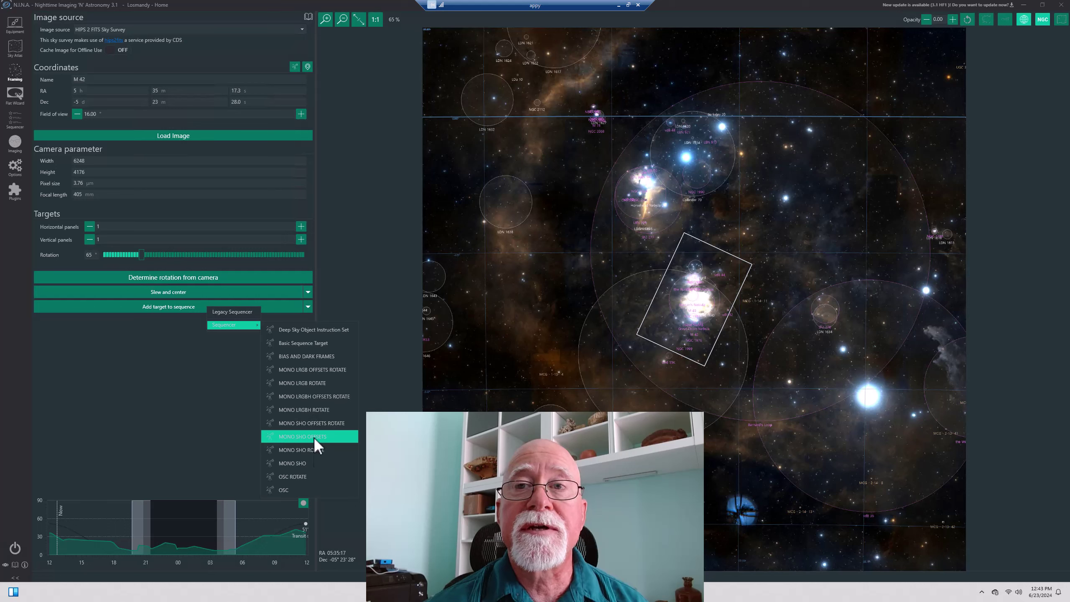
click(231, 311)
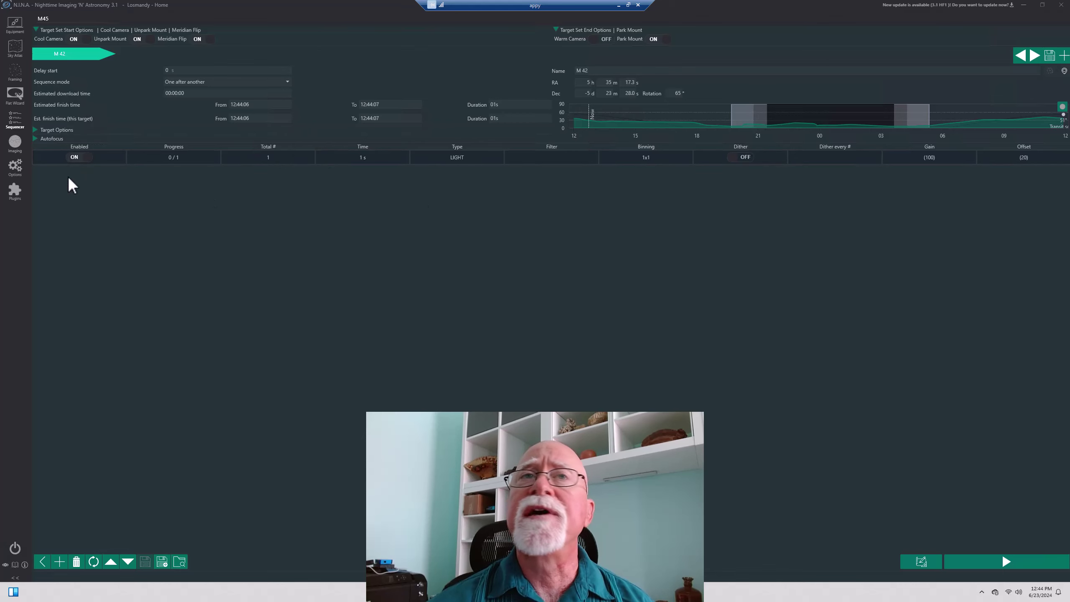
Step: Enable Center target, Rotate Target and Start guiding for M 42, and turn on autofocus on start and after HFR increase
click(36, 132)
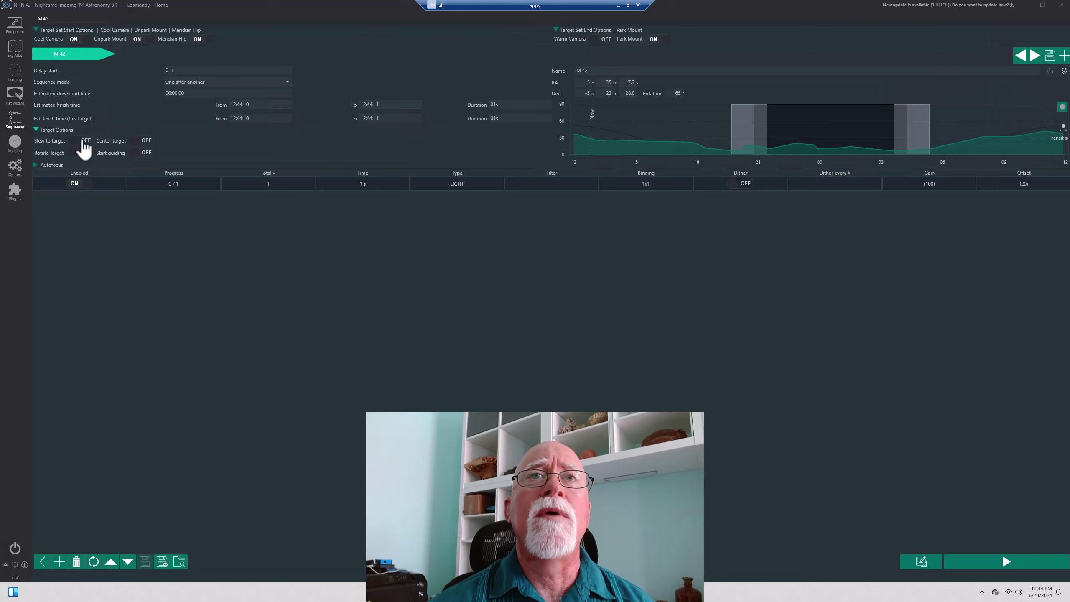
click(140, 144)
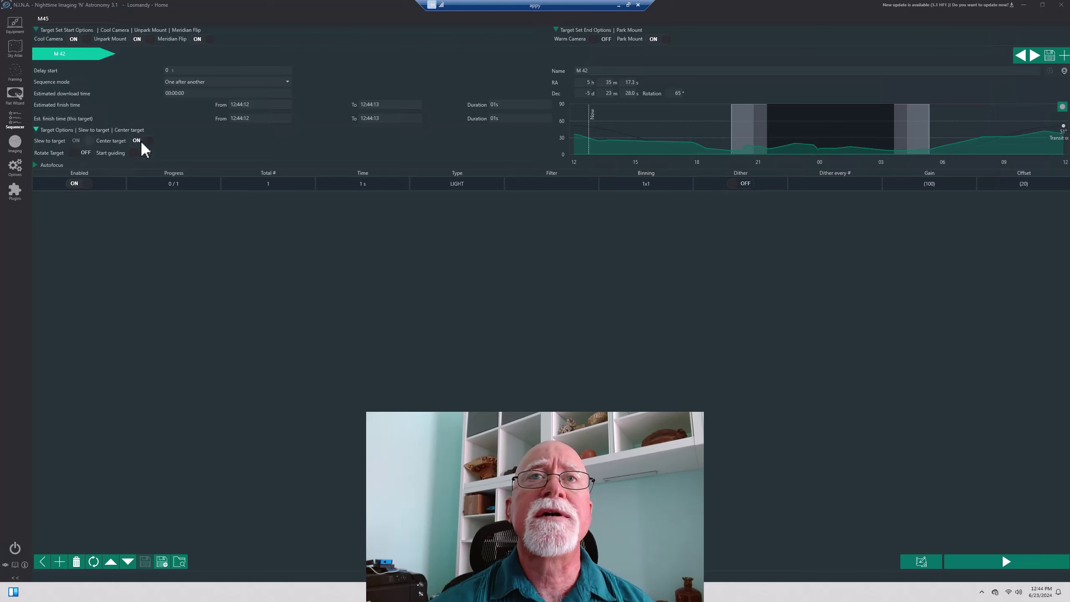
click(82, 153)
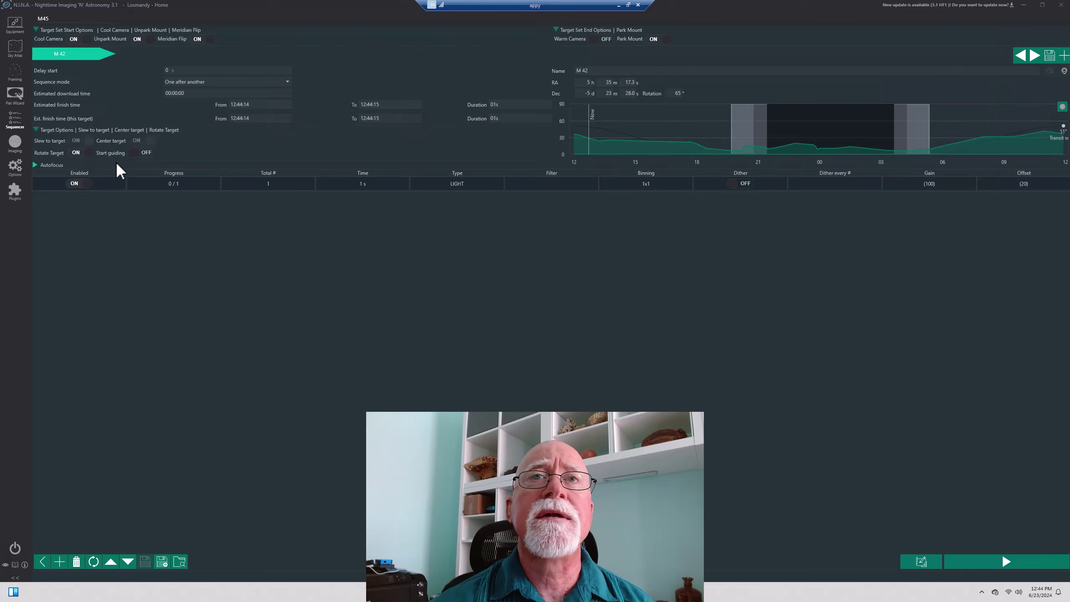
click(138, 153)
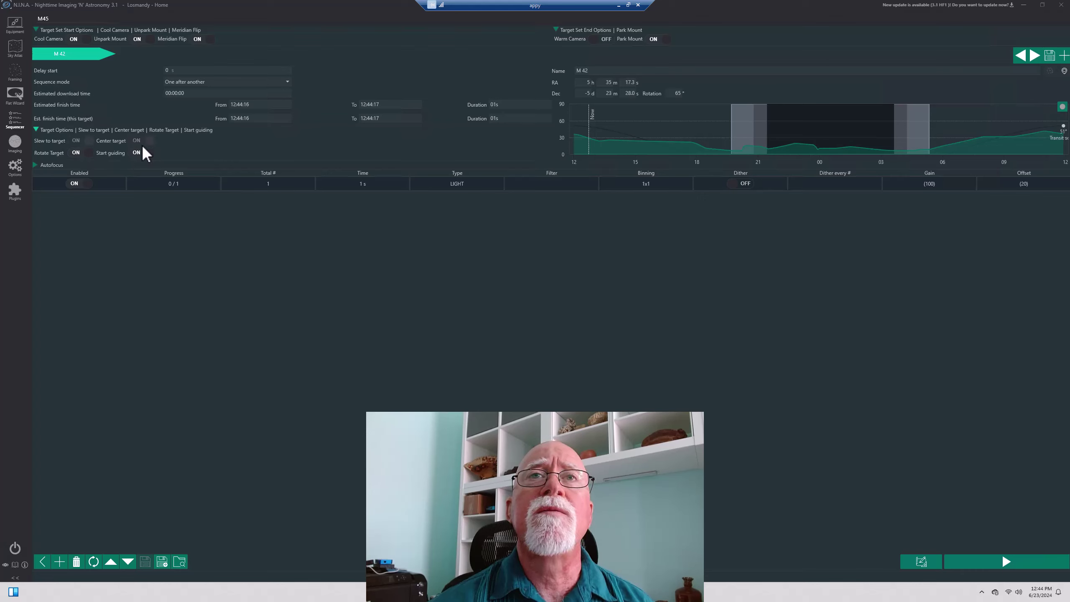
click(36, 164)
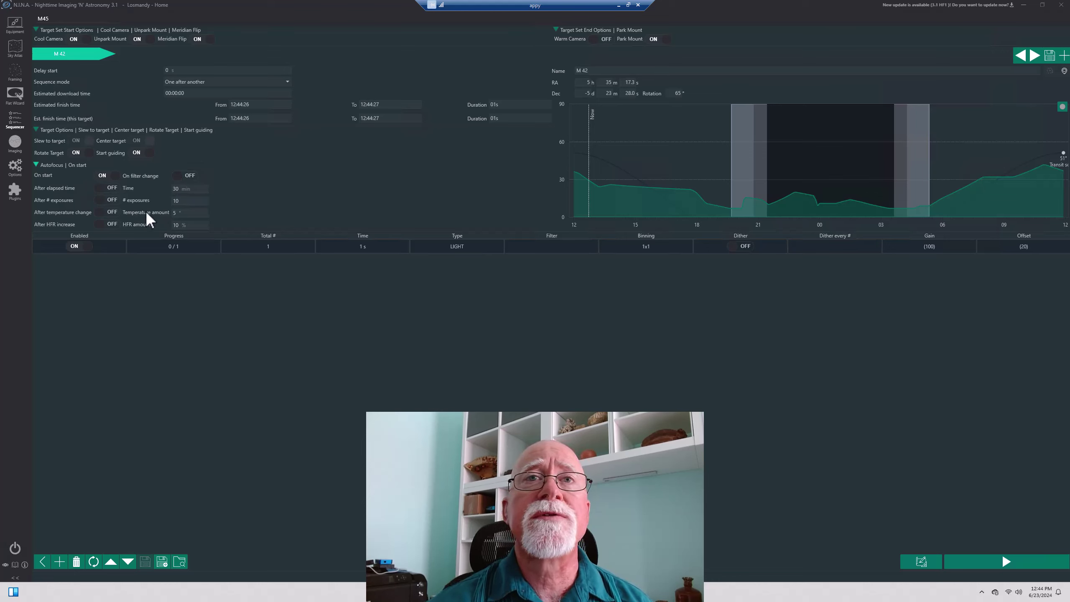
click(104, 225)
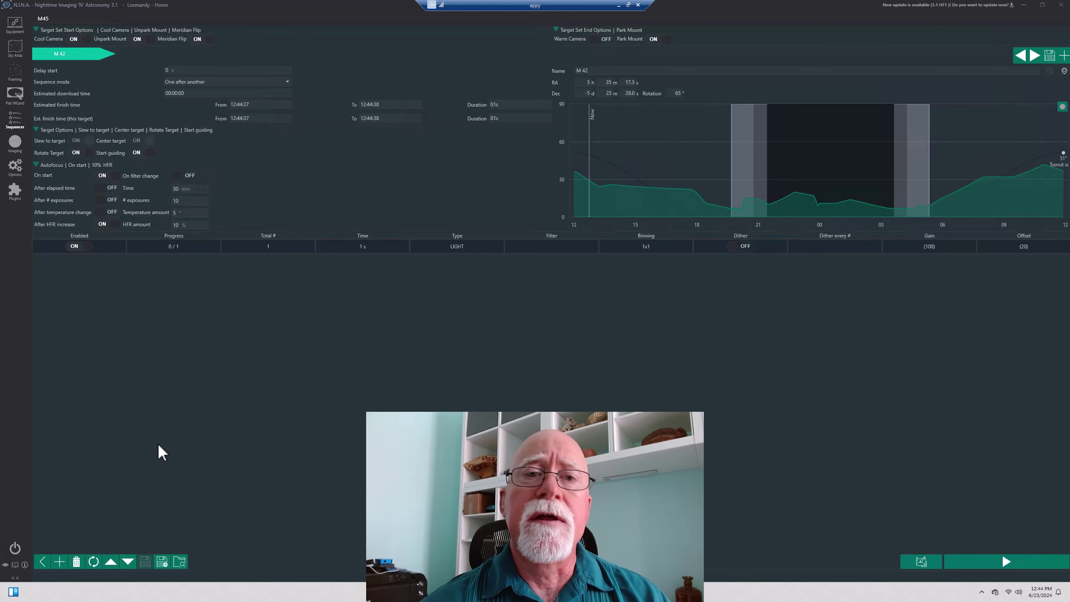
Step: Add three more exposure rows to the M 42 target
click(60, 562)
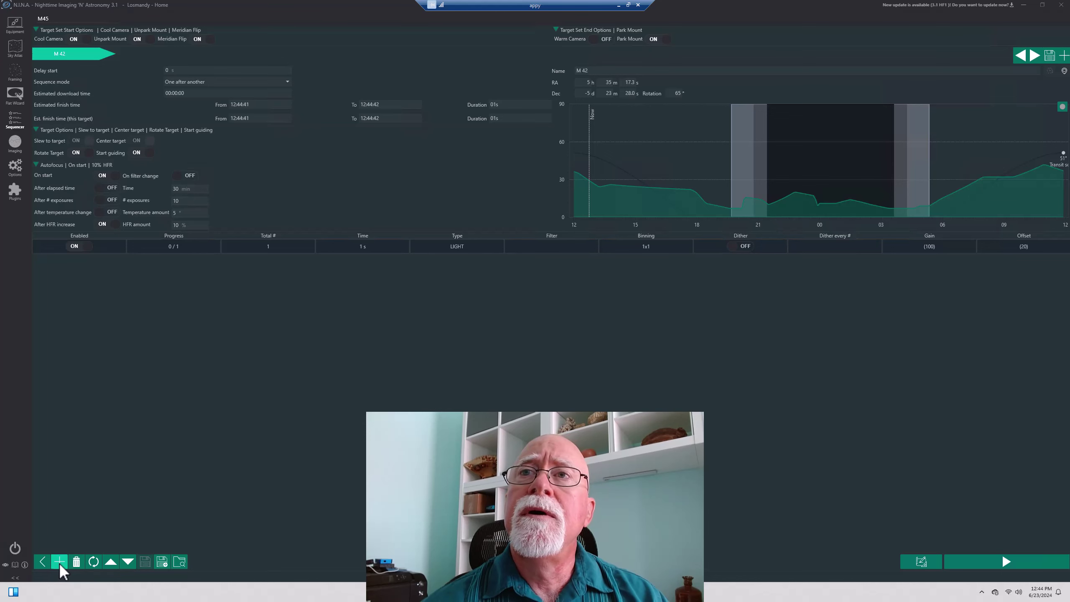
click(60, 561)
click(60, 562)
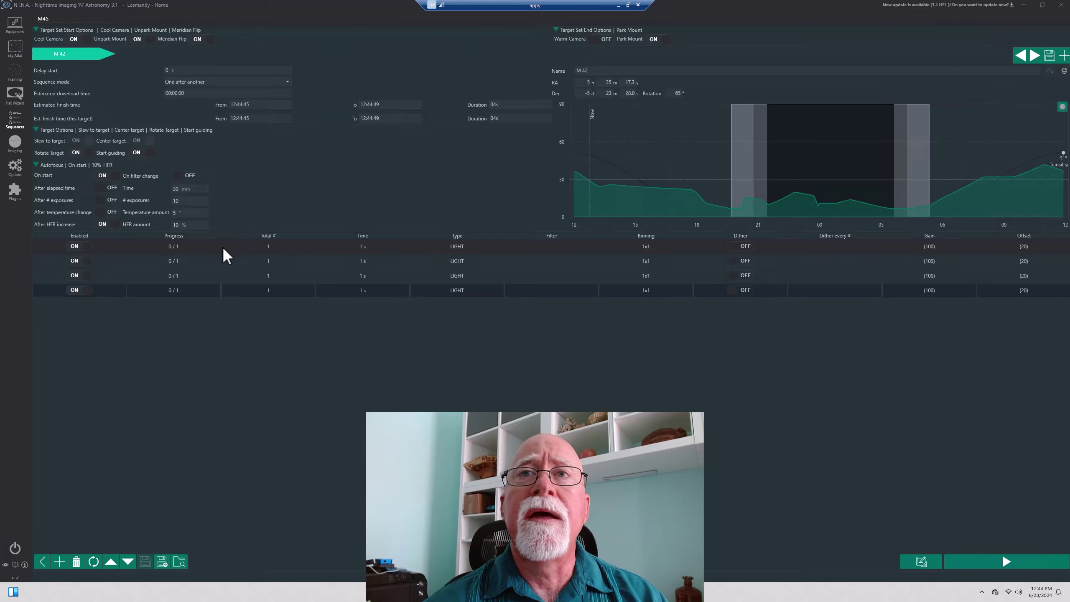
Step: Set the exposure time of all four M 42 rows to 60 s
click(369, 246)
click(368, 246)
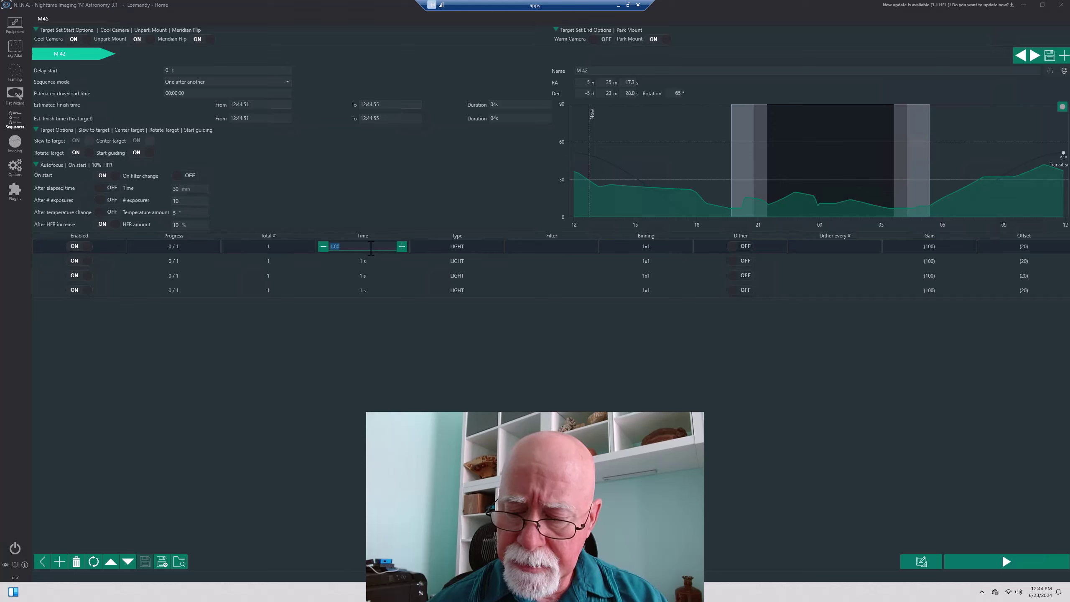
text(60)
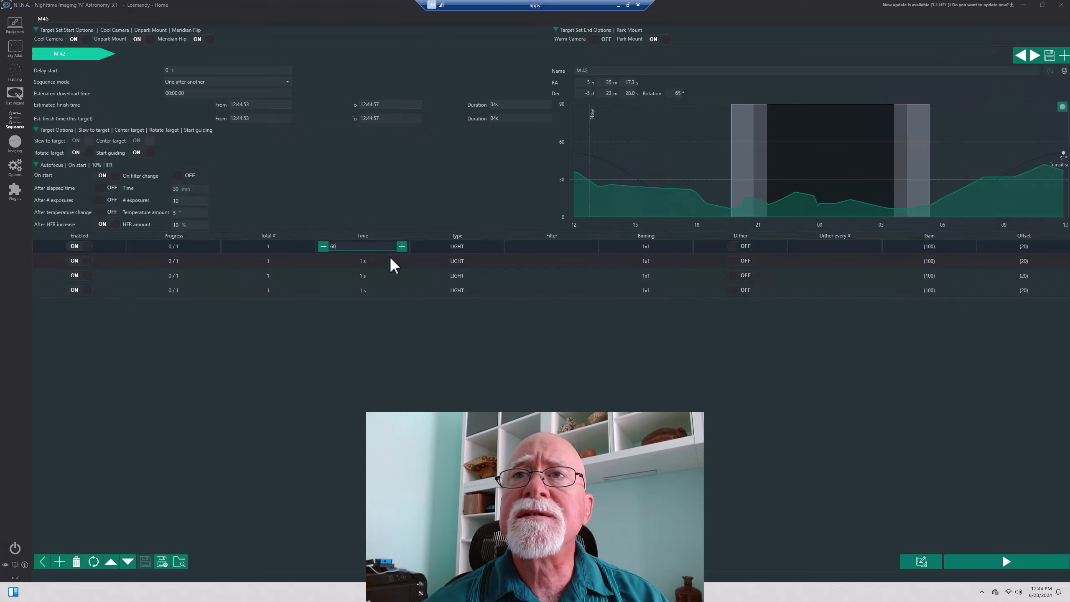
double_click(383, 263)
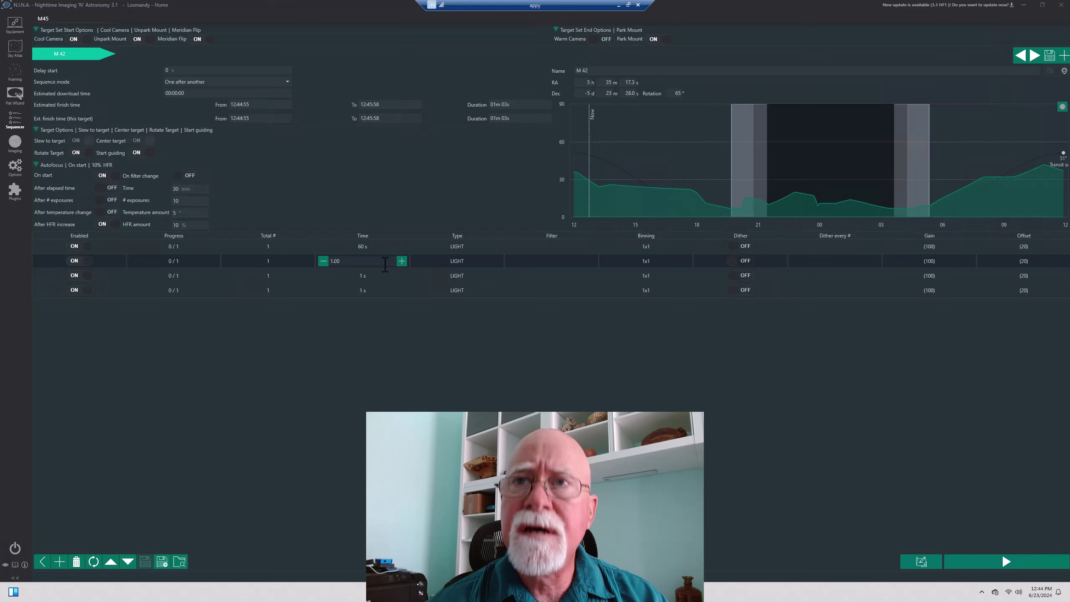
text(60)
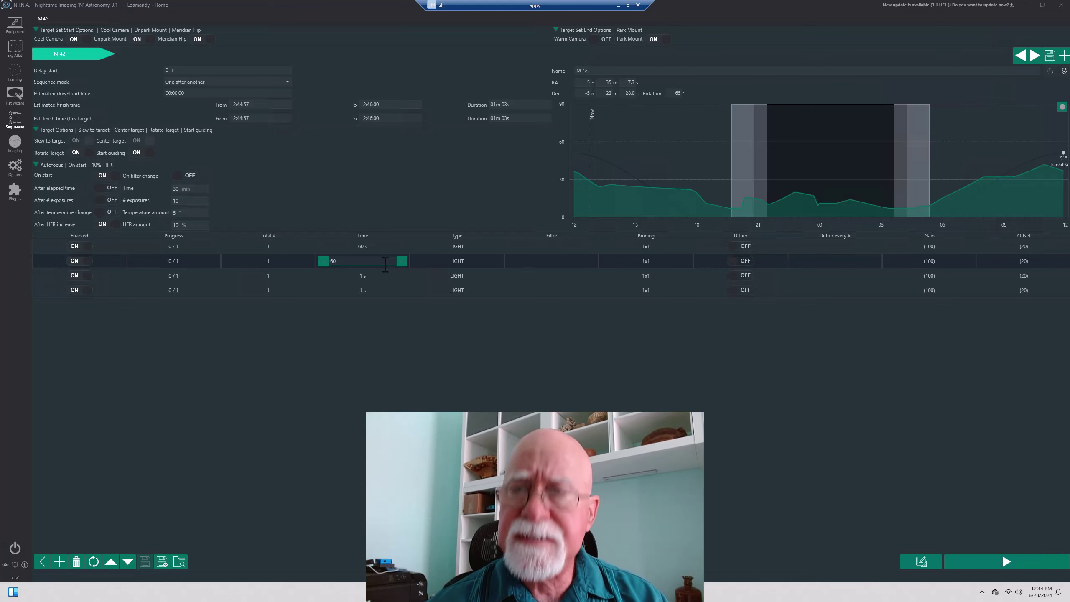
double_click(385, 276)
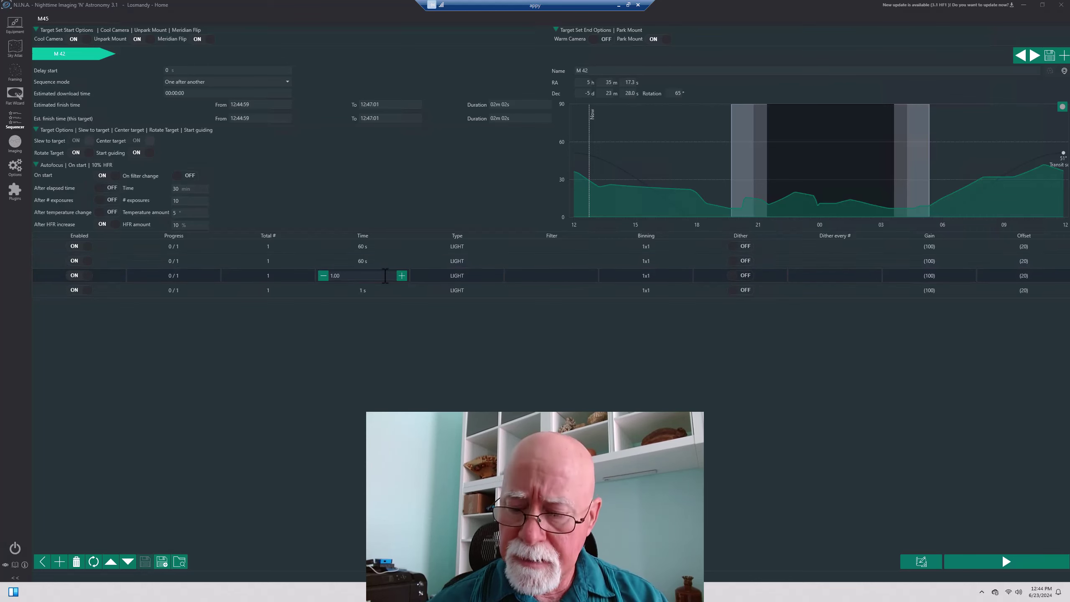
text(60)
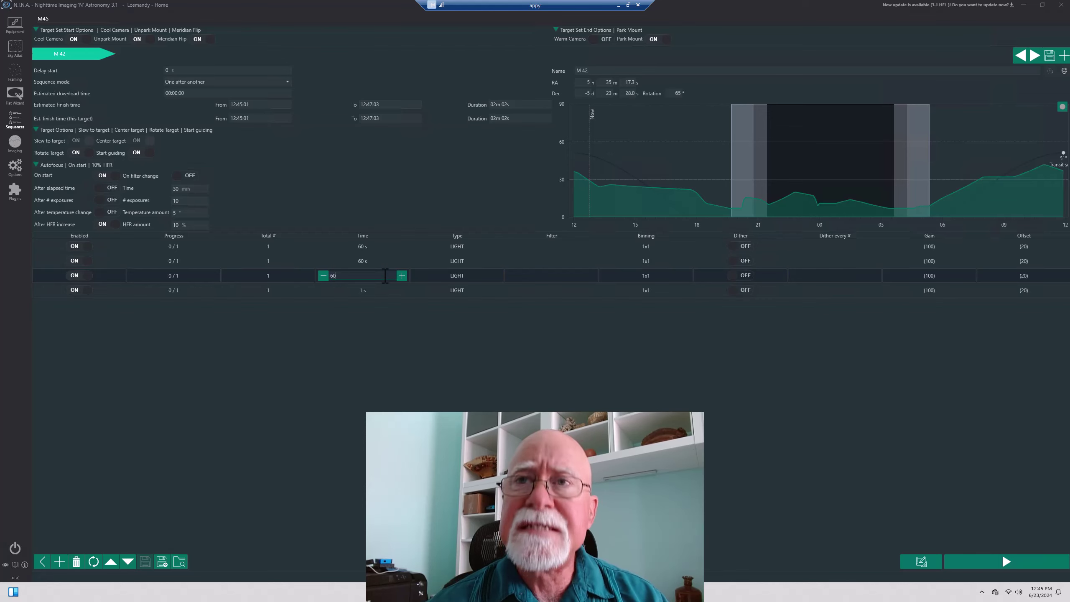
double_click(373, 290)
text(60)
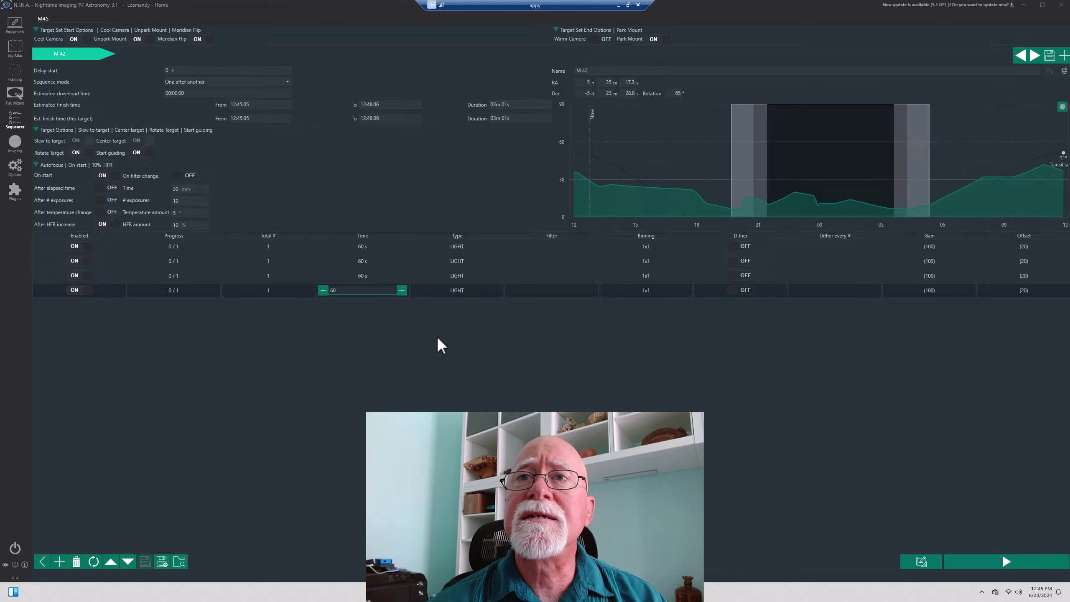
key(Return)
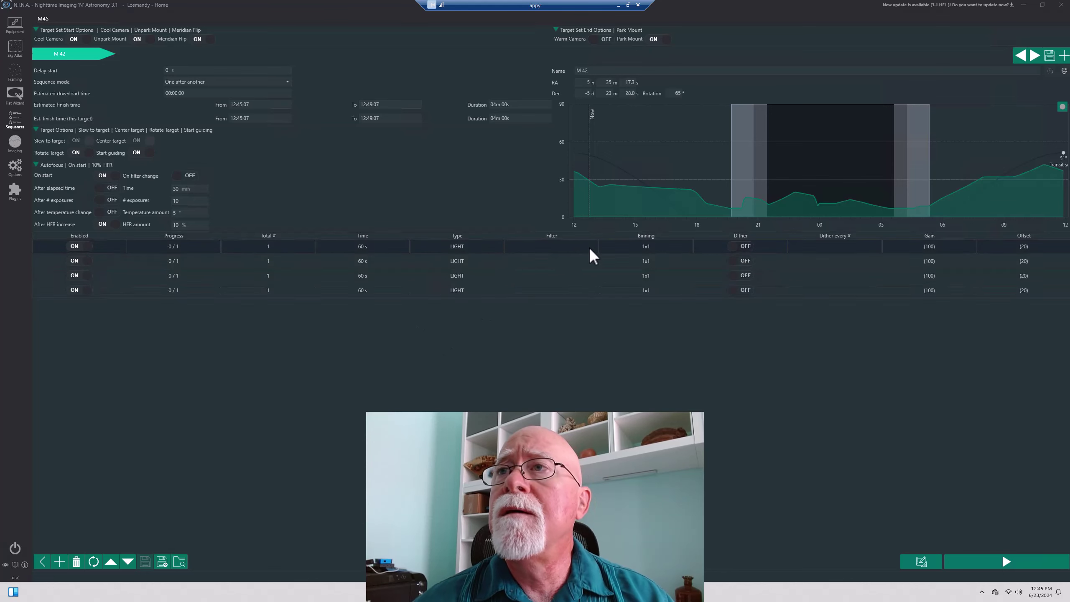
Step: Assign the filters L, R, G and B to the four exposure rows in order
click(589, 247)
click(594, 246)
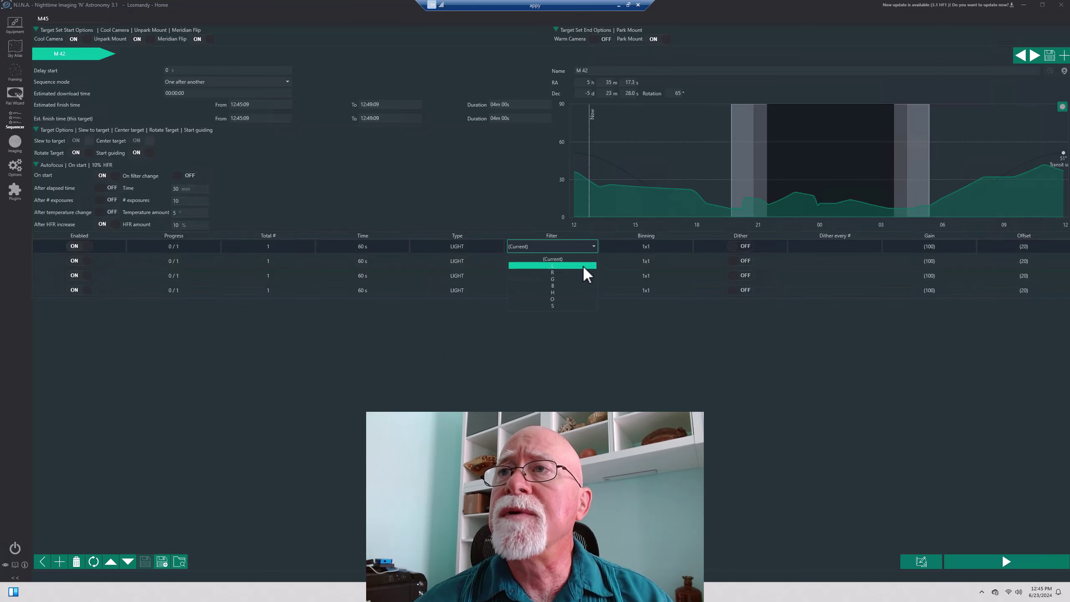
click(583, 266)
click(589, 263)
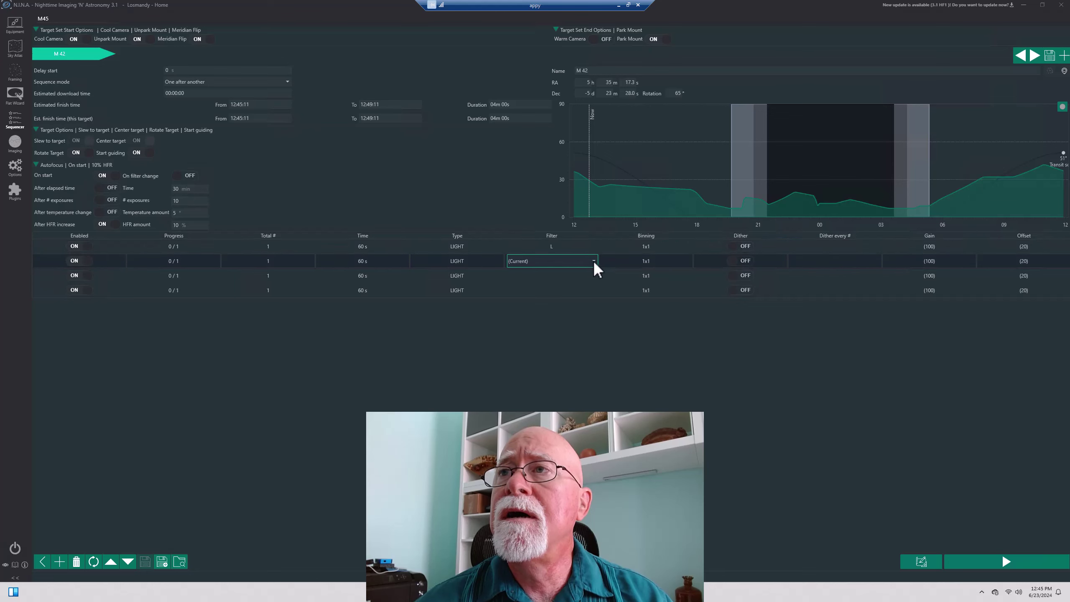
click(594, 261)
click(563, 288)
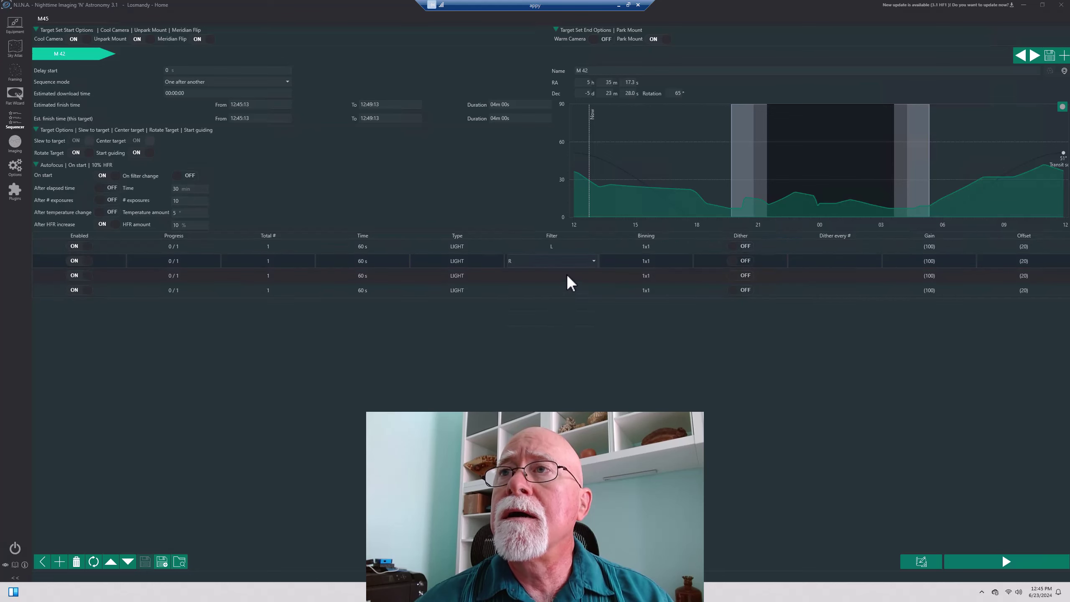
click(573, 274)
click(595, 276)
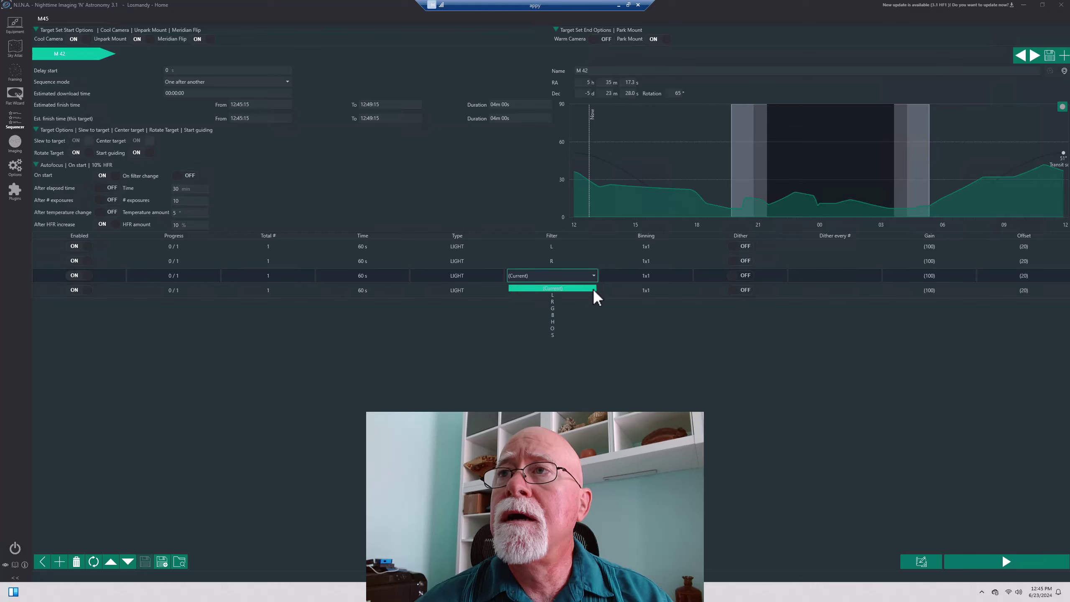
click(580, 311)
click(579, 289)
click(579, 290)
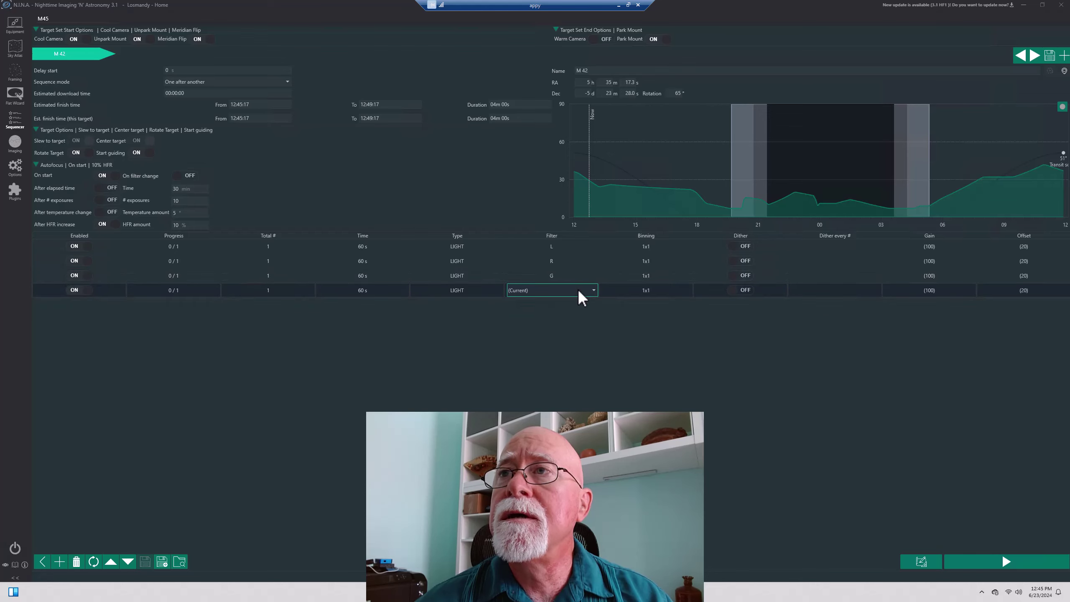
click(595, 291)
click(570, 329)
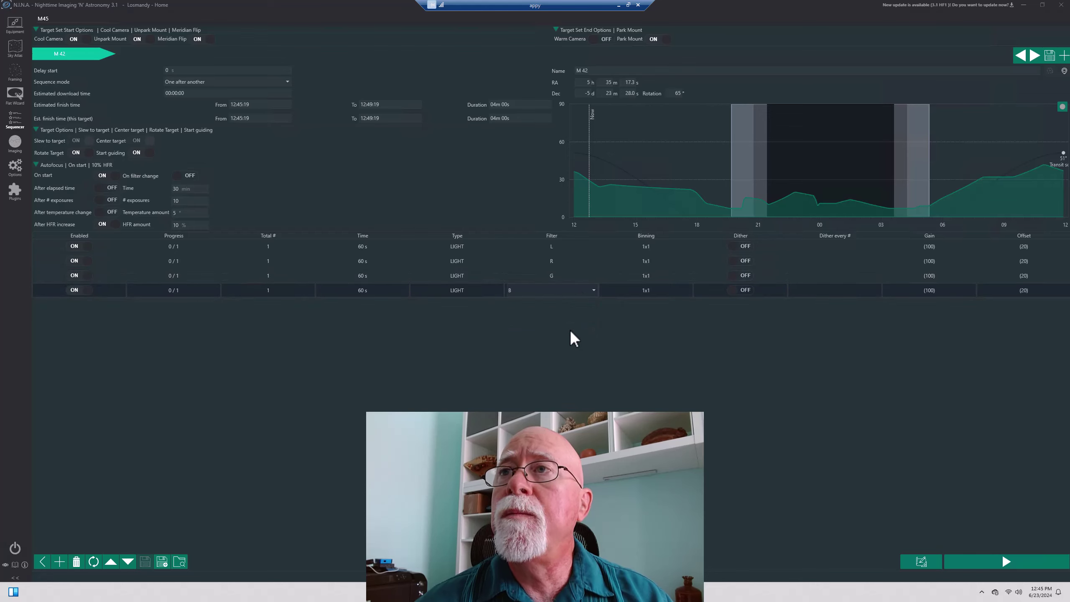
click(583, 321)
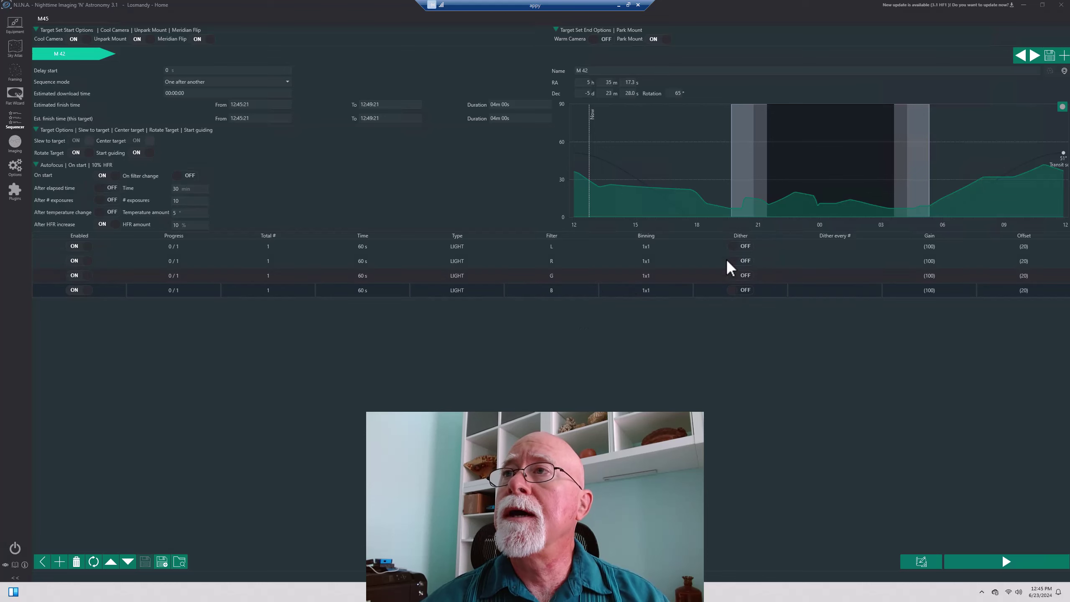
Step: Turn on dithering for all four LRGB exposure rows
click(733, 246)
click(744, 261)
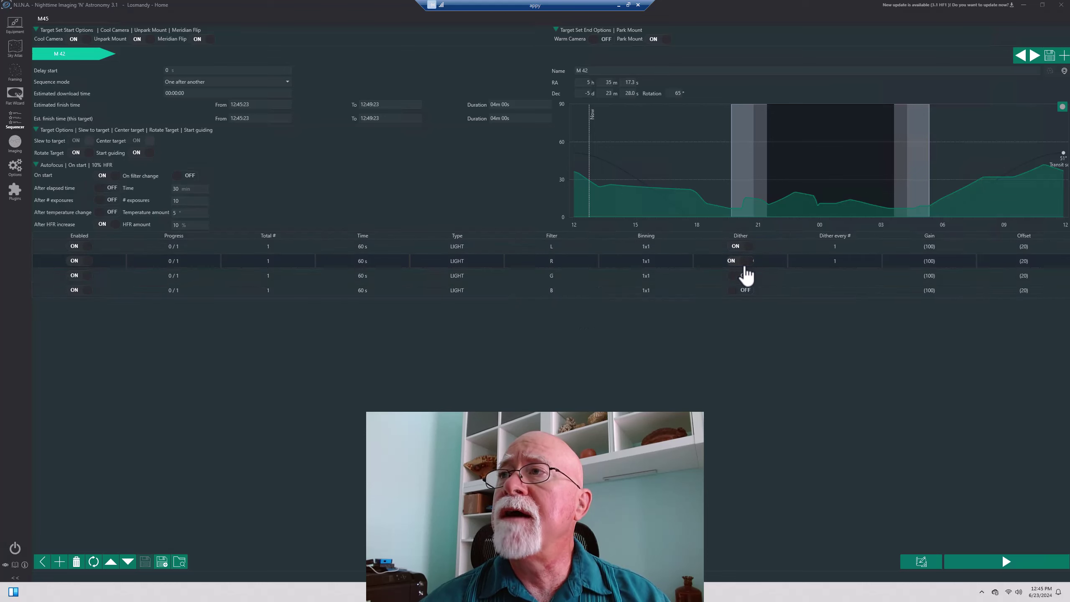
click(744, 275)
click(742, 290)
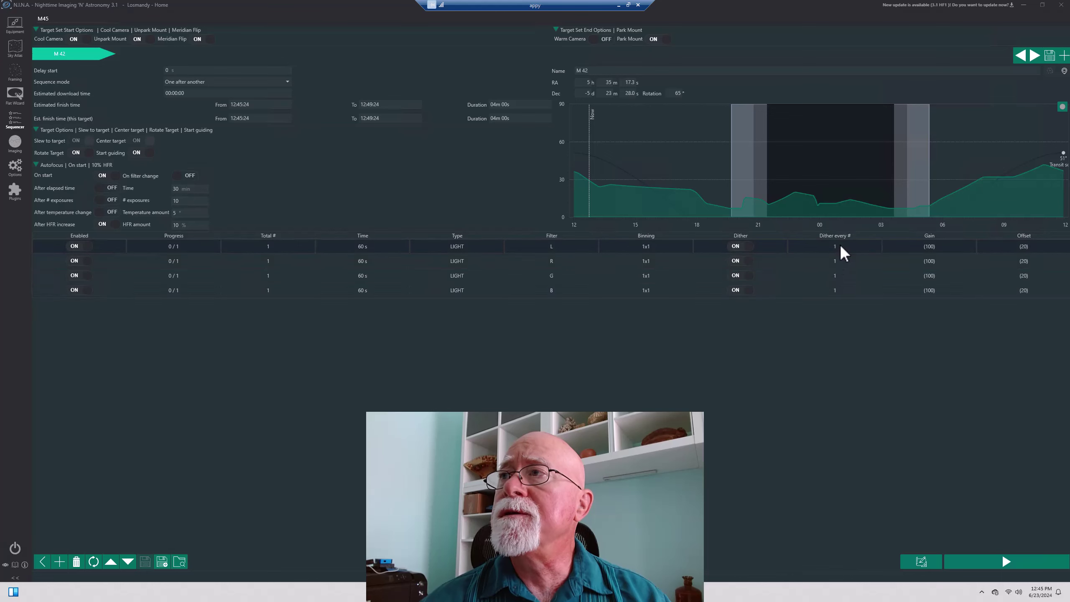
Step: Set dithering to every 3 exposures for each of the L, R, G and B rows
click(840, 244)
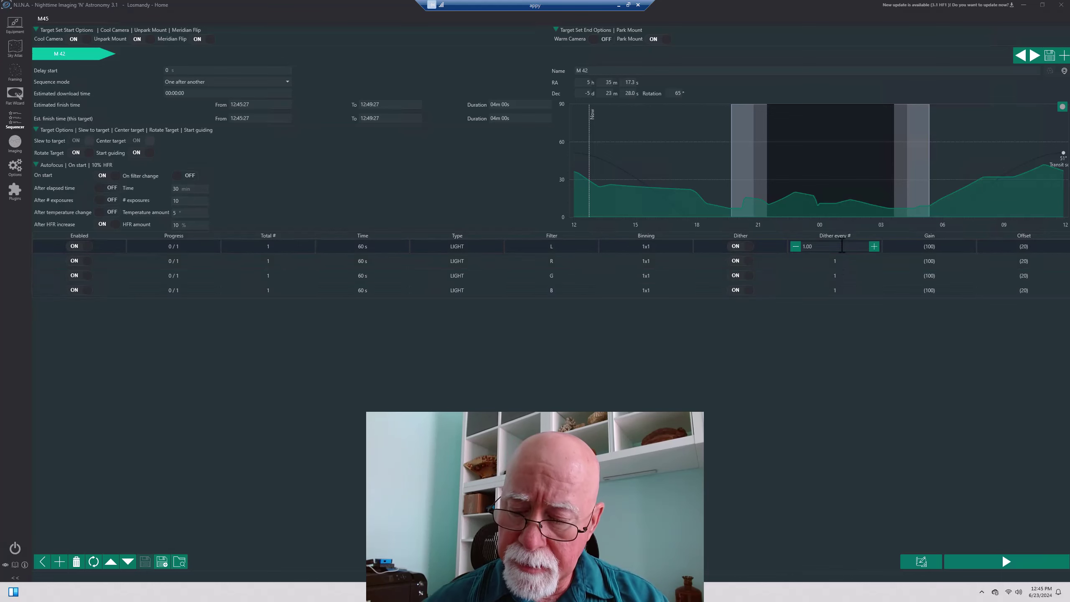
double_click(842, 246)
text(3)
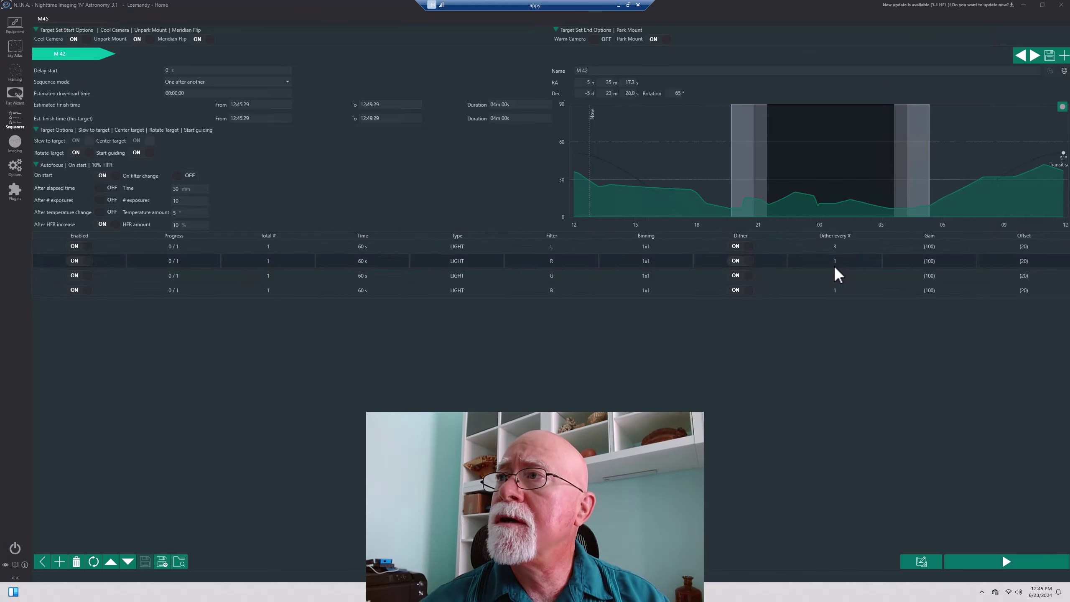
double_click(838, 261)
text(3)
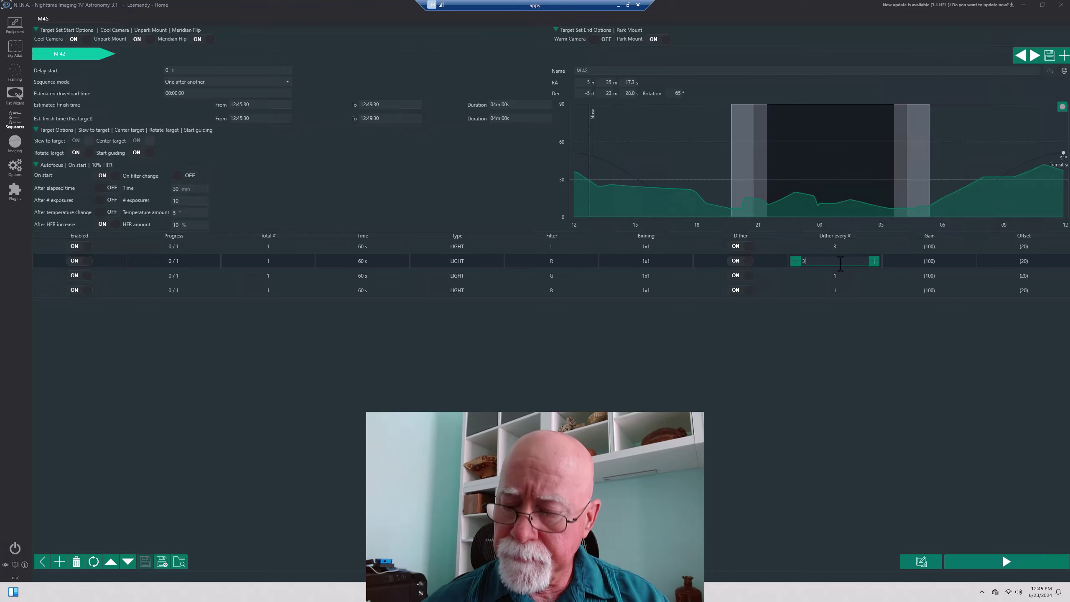
double_click(844, 276)
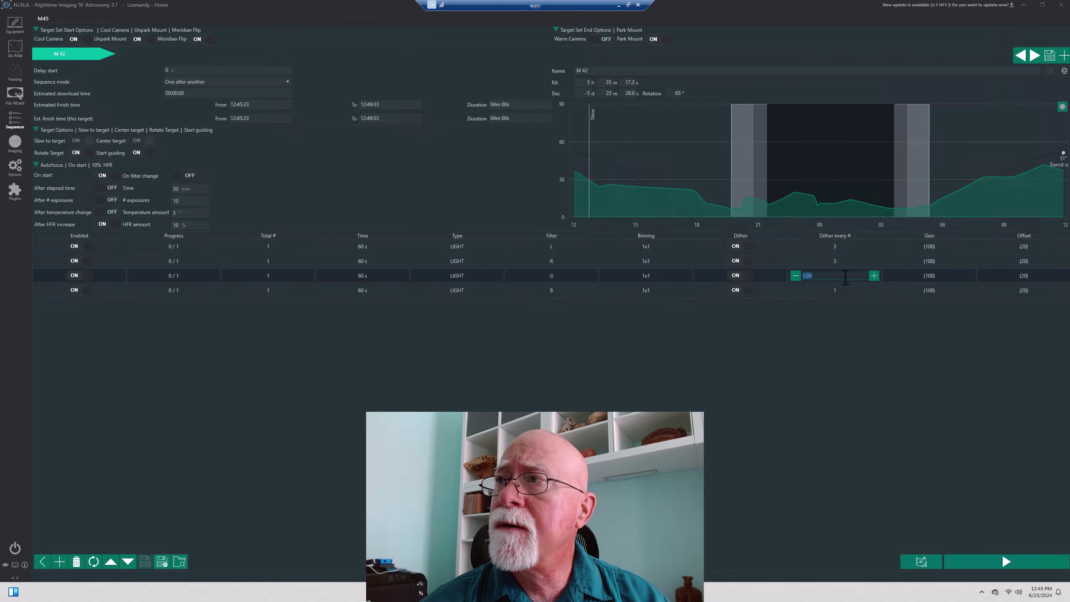
text(3)
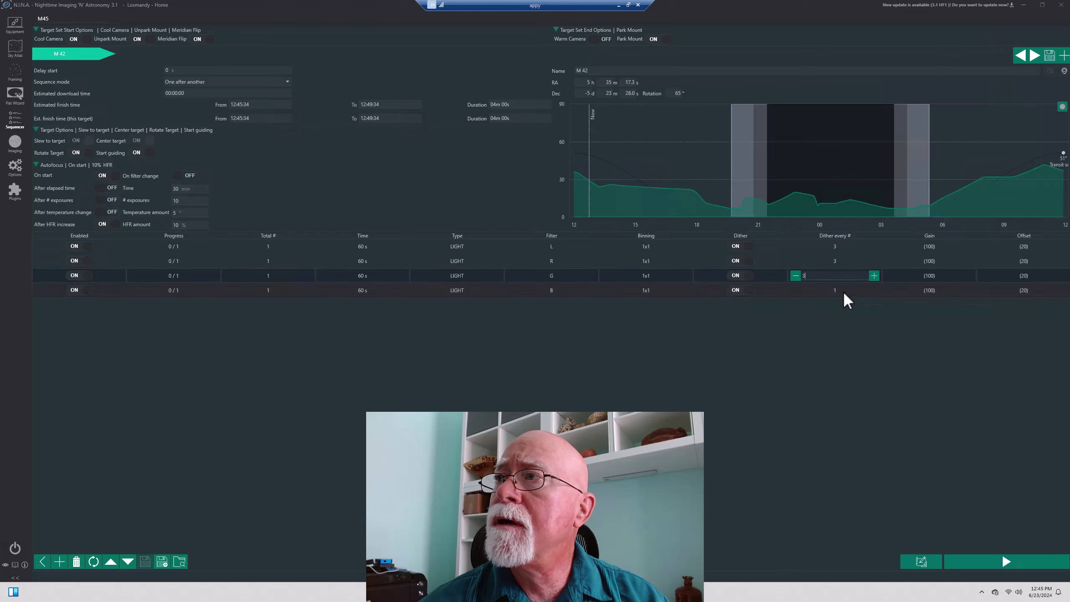
double_click(844, 290)
text(3)
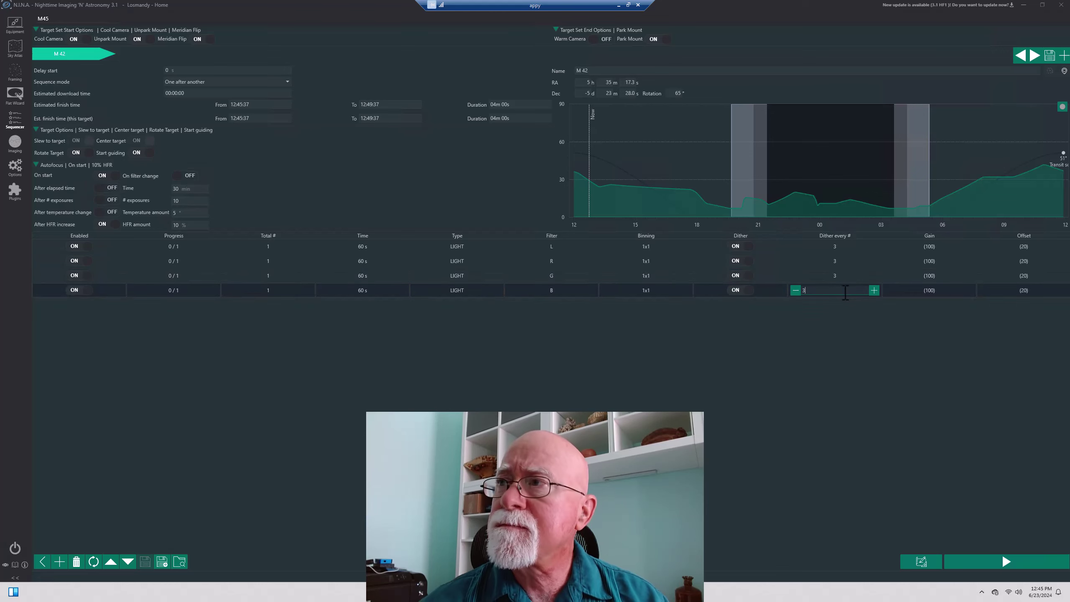
Step: Set the total number of exposures to 6 for each of the L, R, G and B rows
click(846, 325)
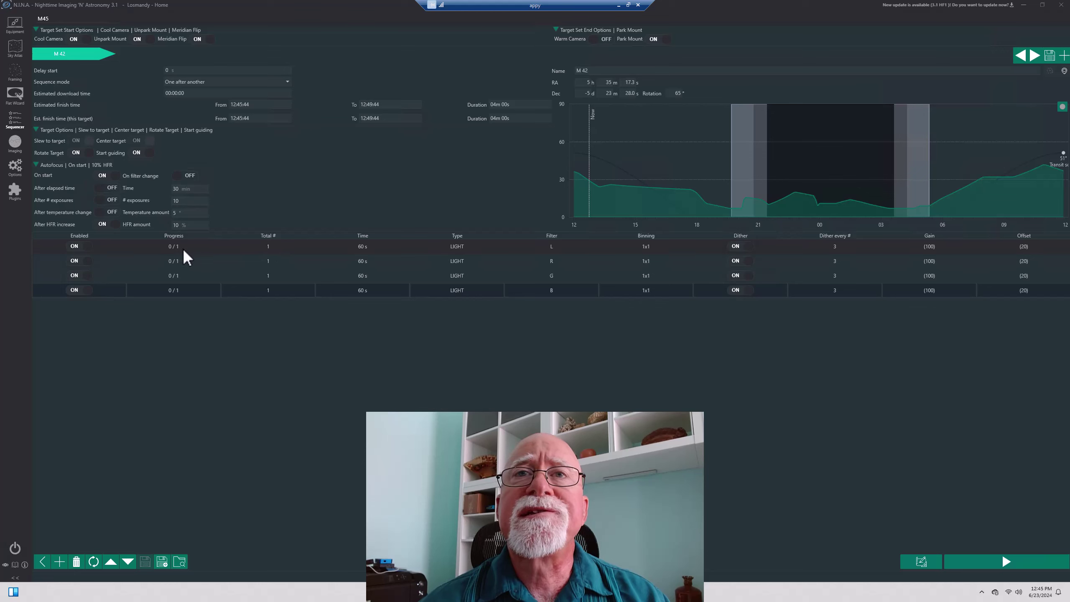
click(272, 248)
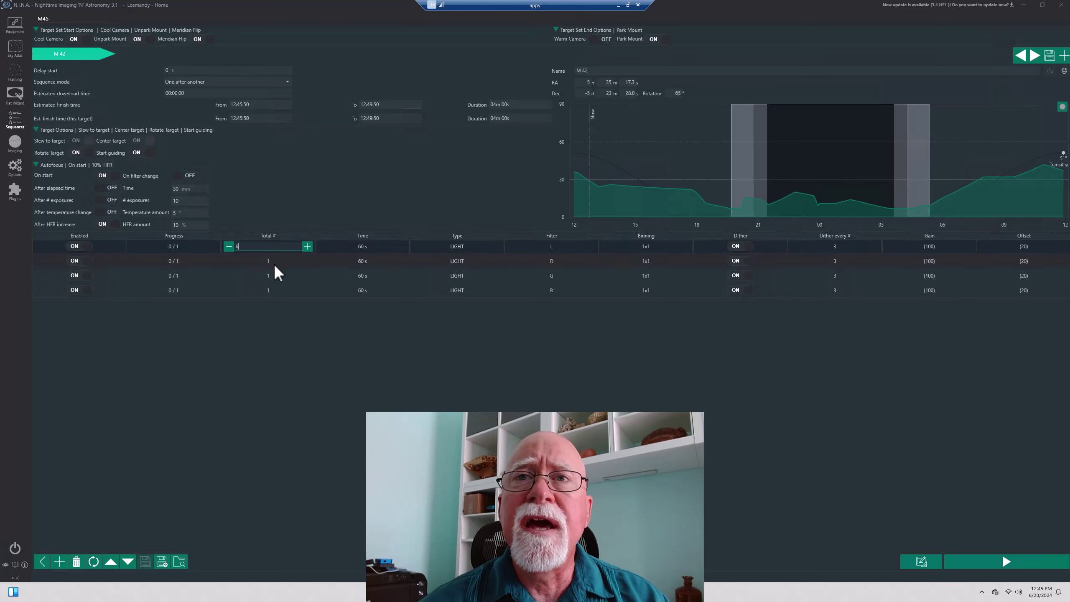
click(274, 263)
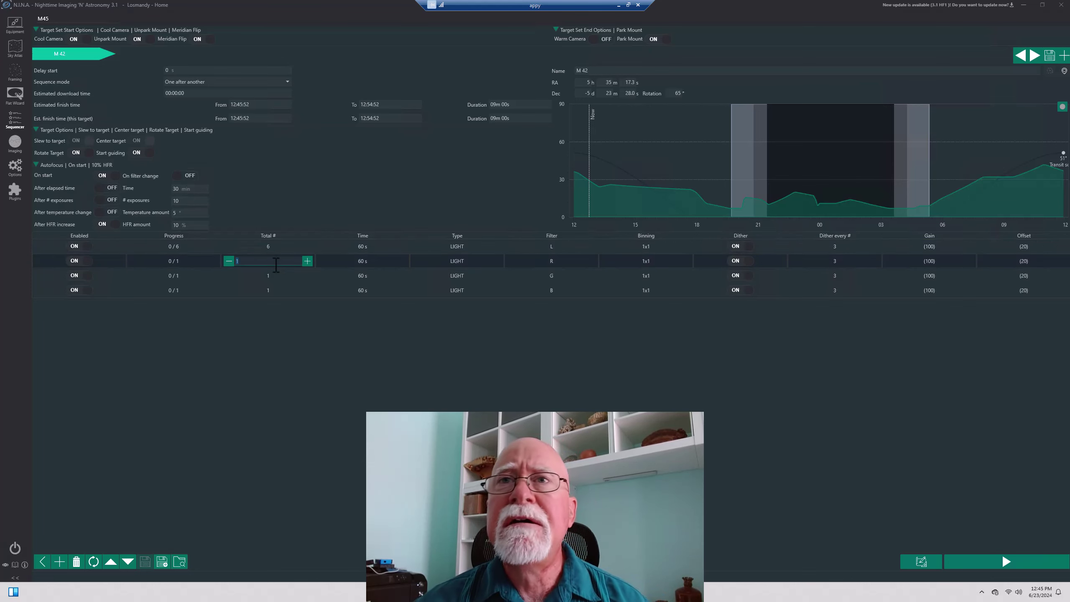
click(272, 279)
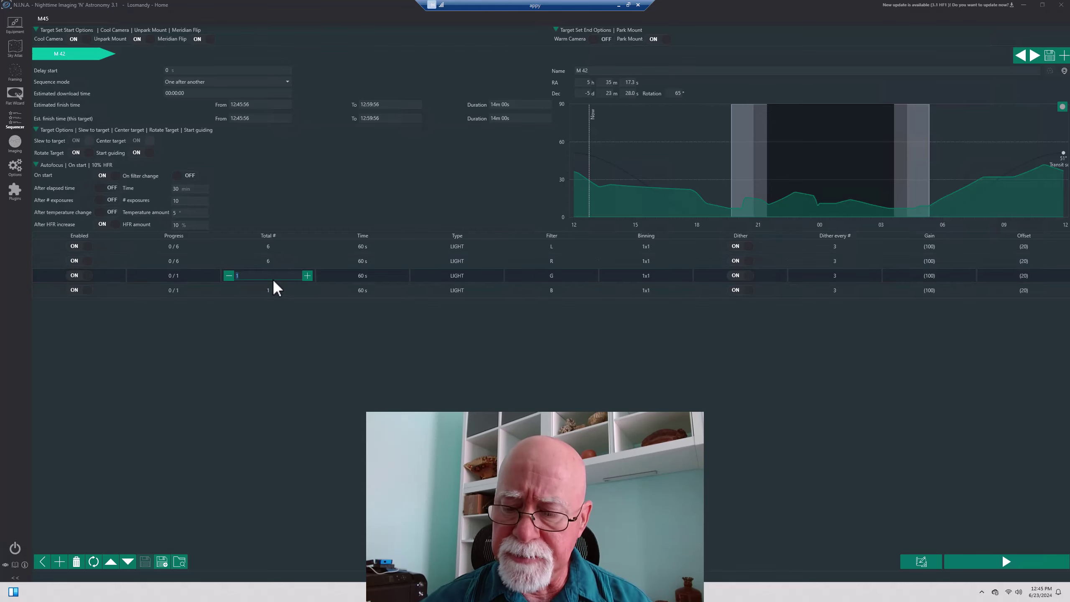
click(280, 291)
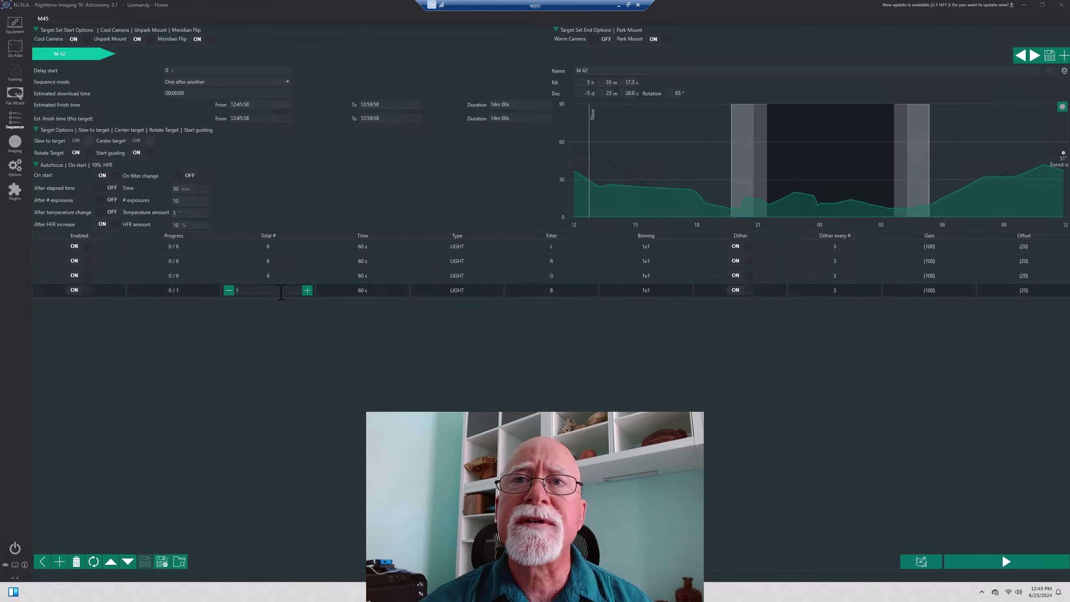
text(6)
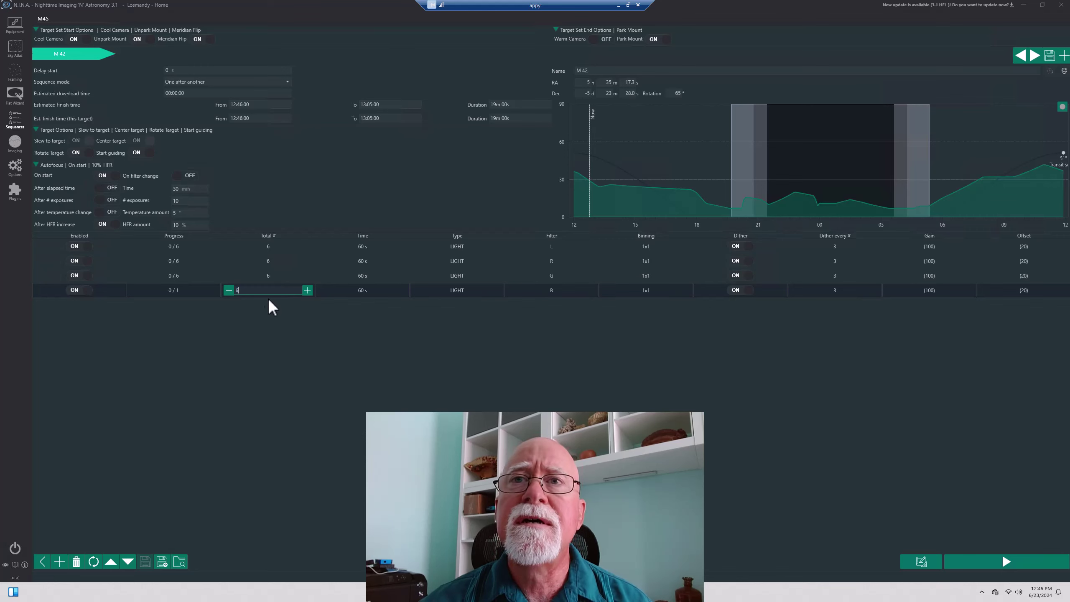
click(285, 338)
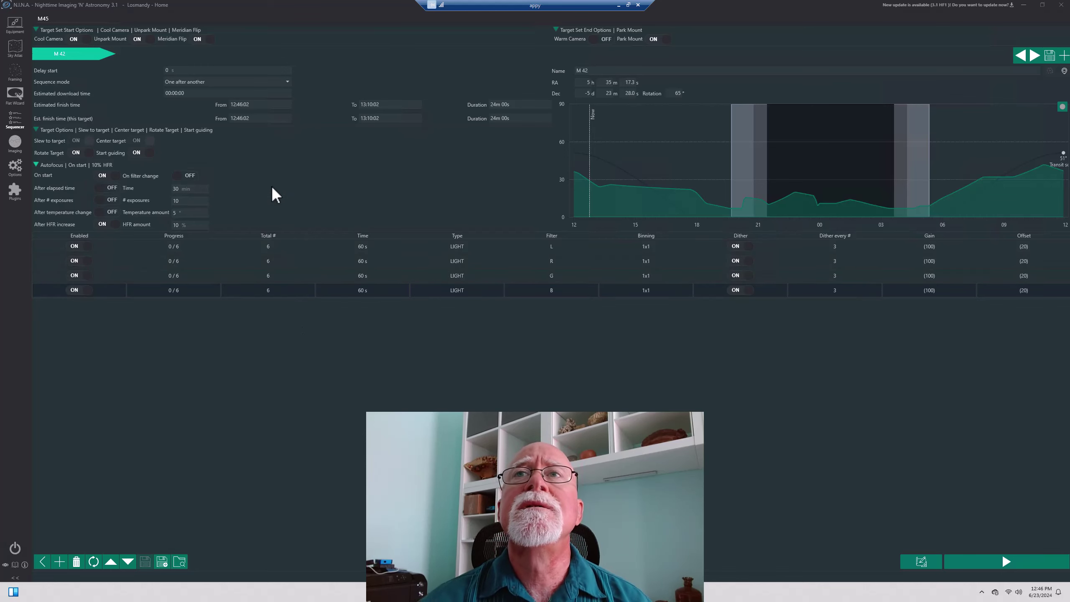
Step: Switch the M 42 sequence mode to Loop and set its total number of loops to 20
click(288, 81)
click(243, 100)
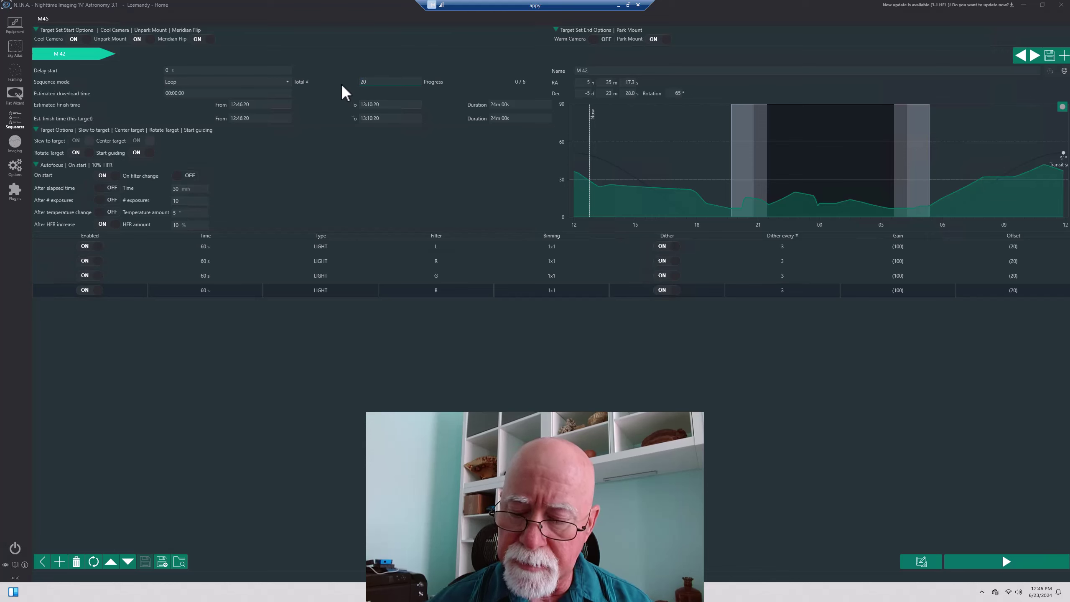
click(442, 108)
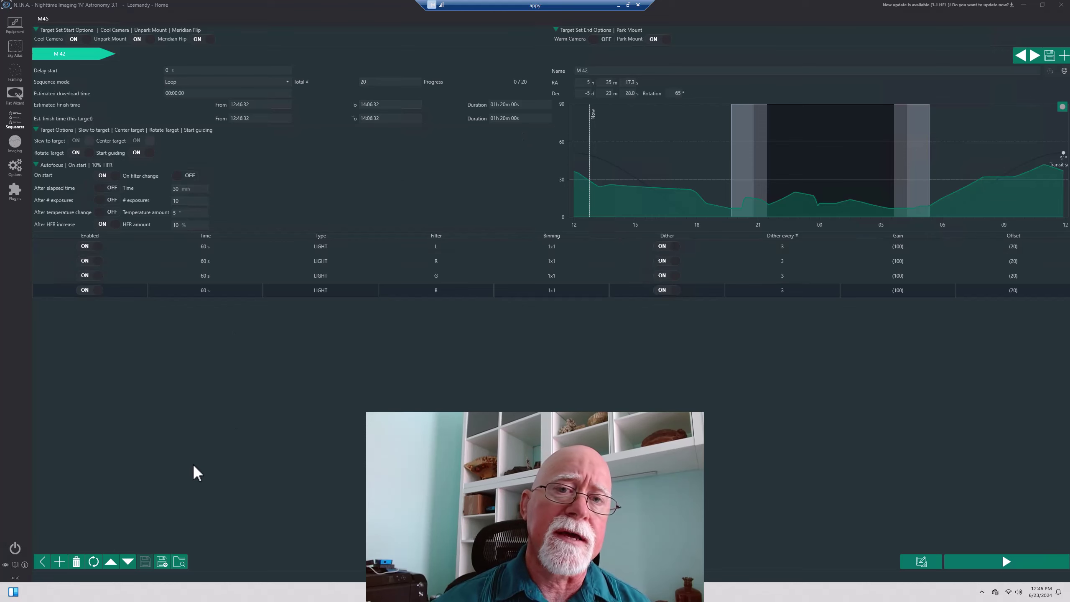
Step: Save the sequence as a new XML file named M 42 in the Sequences folder
click(162, 563)
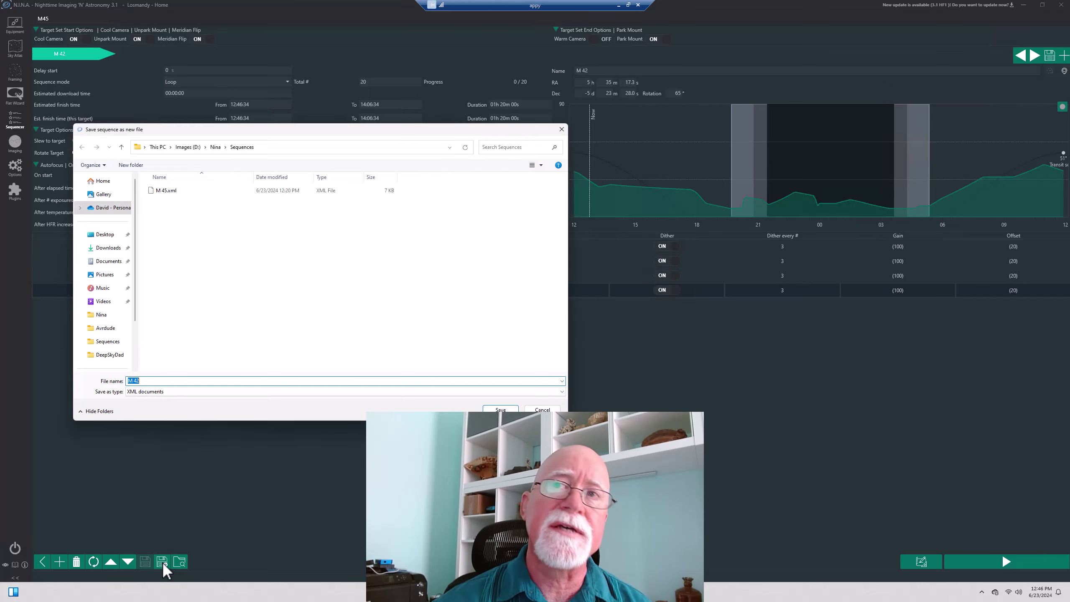
click(148, 380)
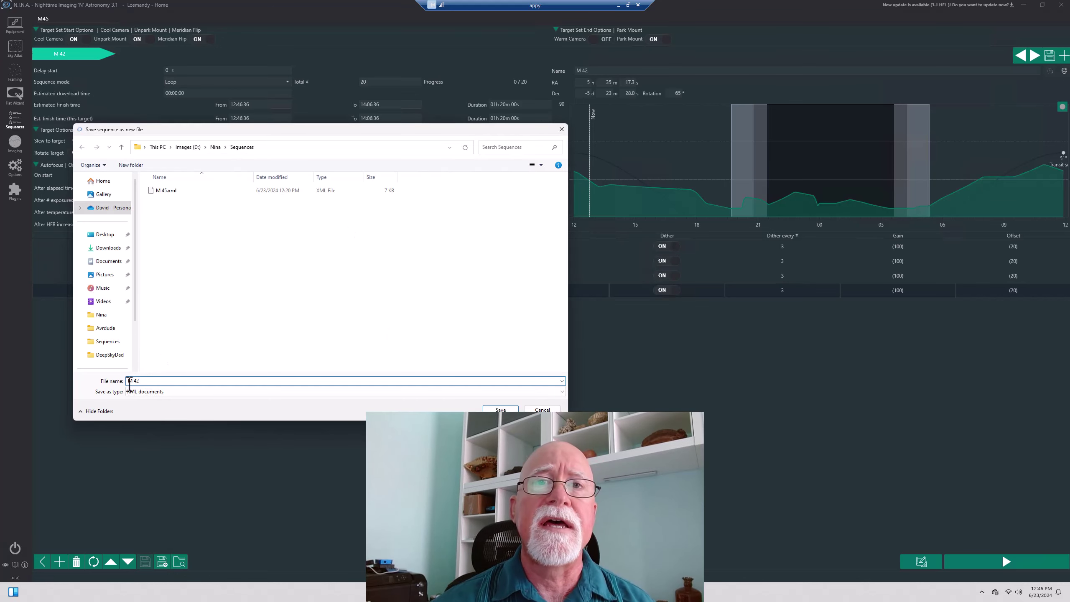
click(500, 409)
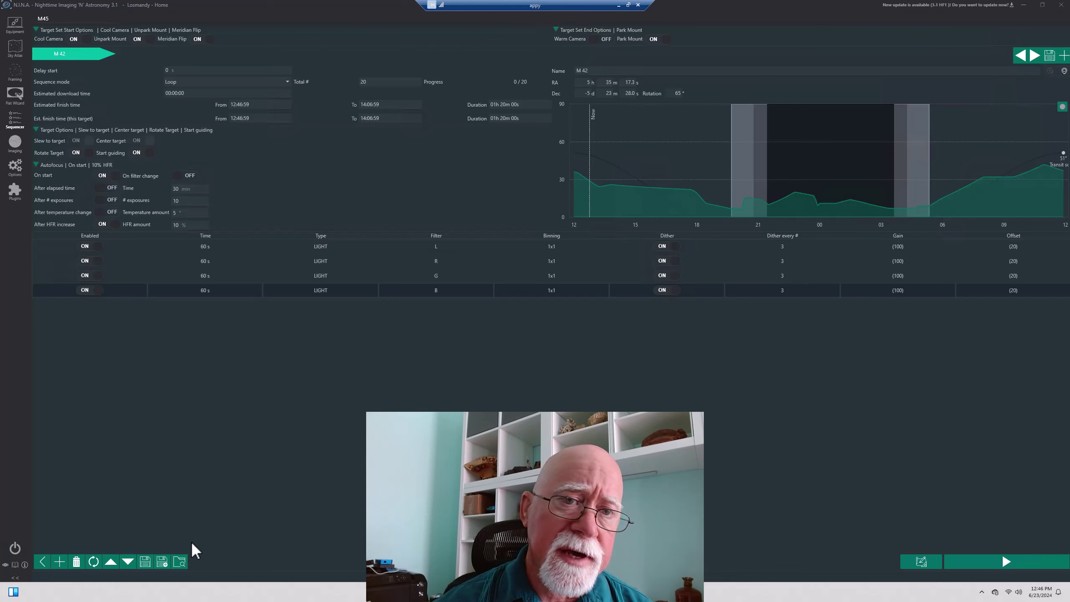
Step: Load the saved sequence M 45.xml as a second target alongside M 42
click(179, 561)
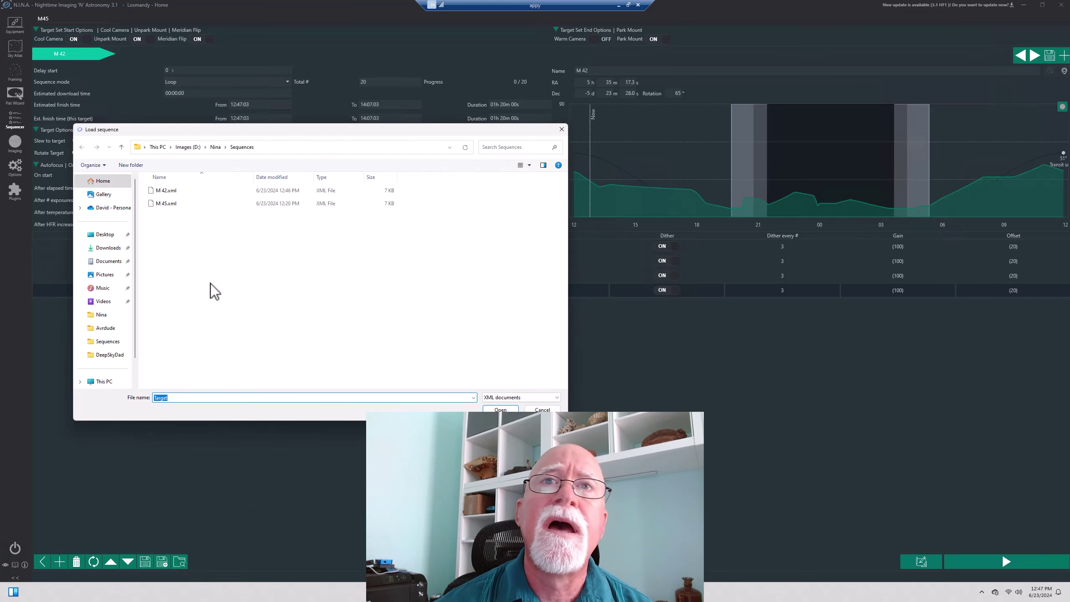
double_click(164, 204)
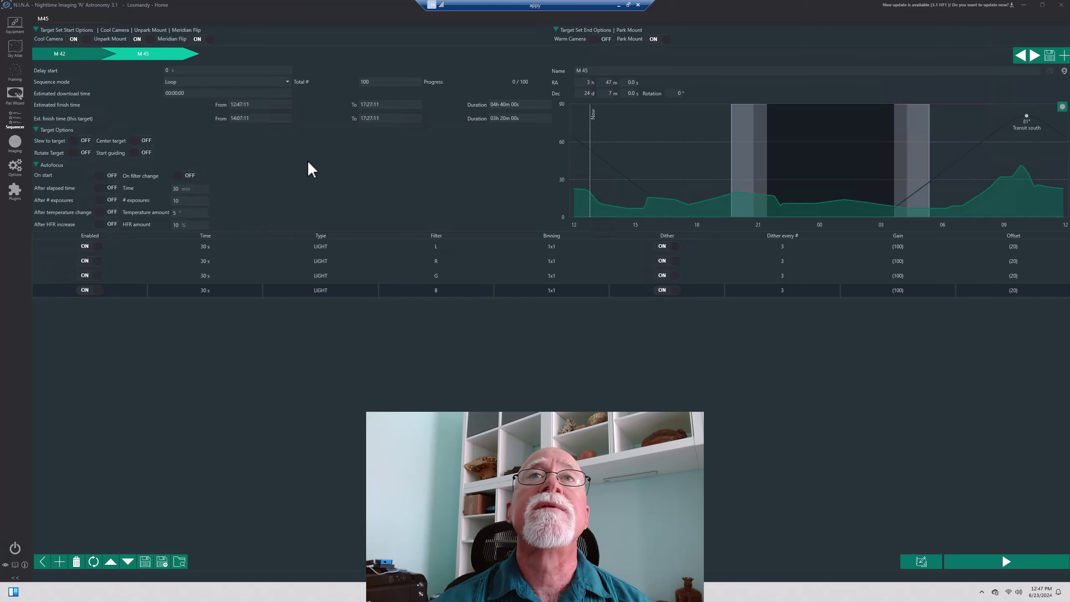
Step: Review the M 42 and M 45 target settings in turn without resetting any rows, ending on M 42
click(70, 53)
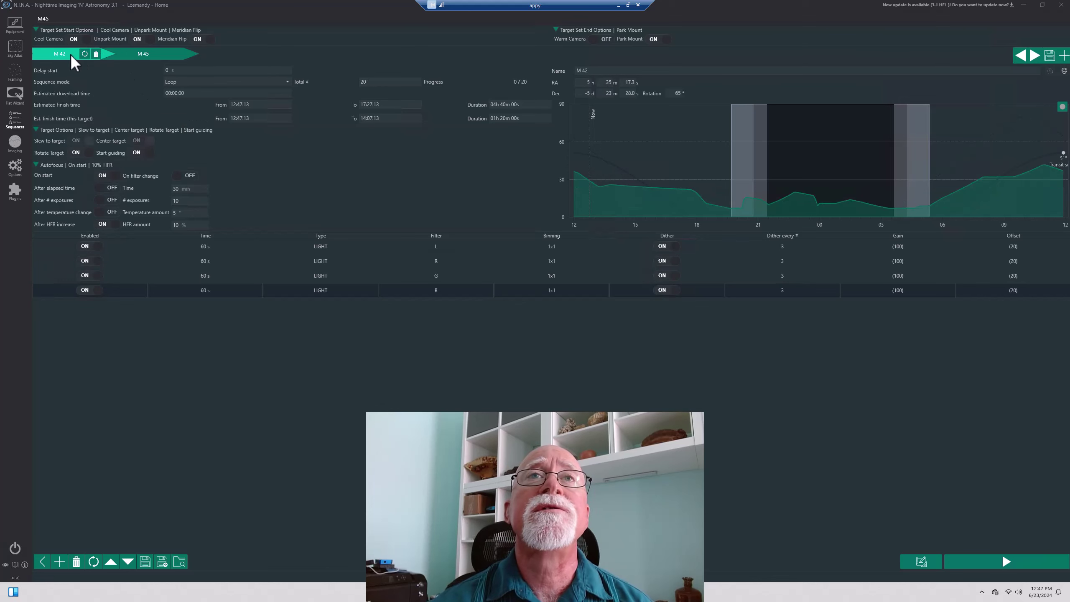
click(139, 54)
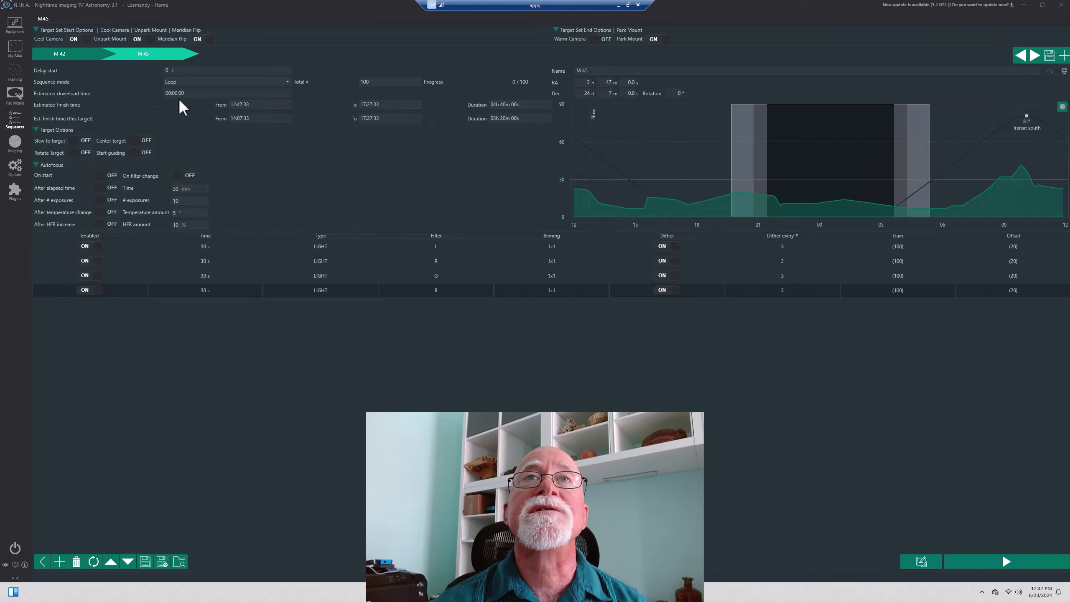
click(84, 55)
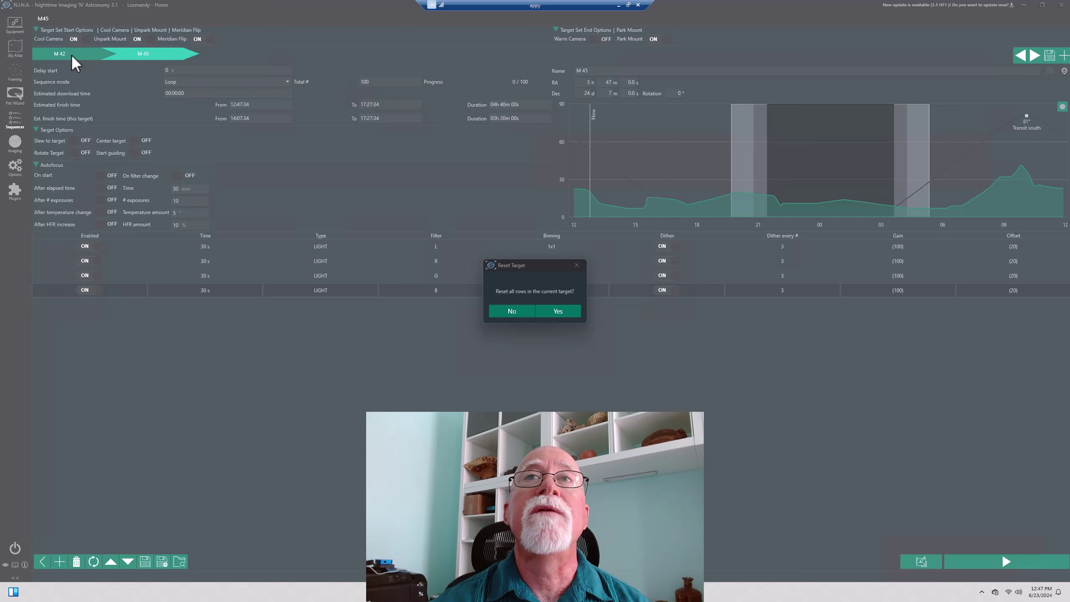
click(527, 315)
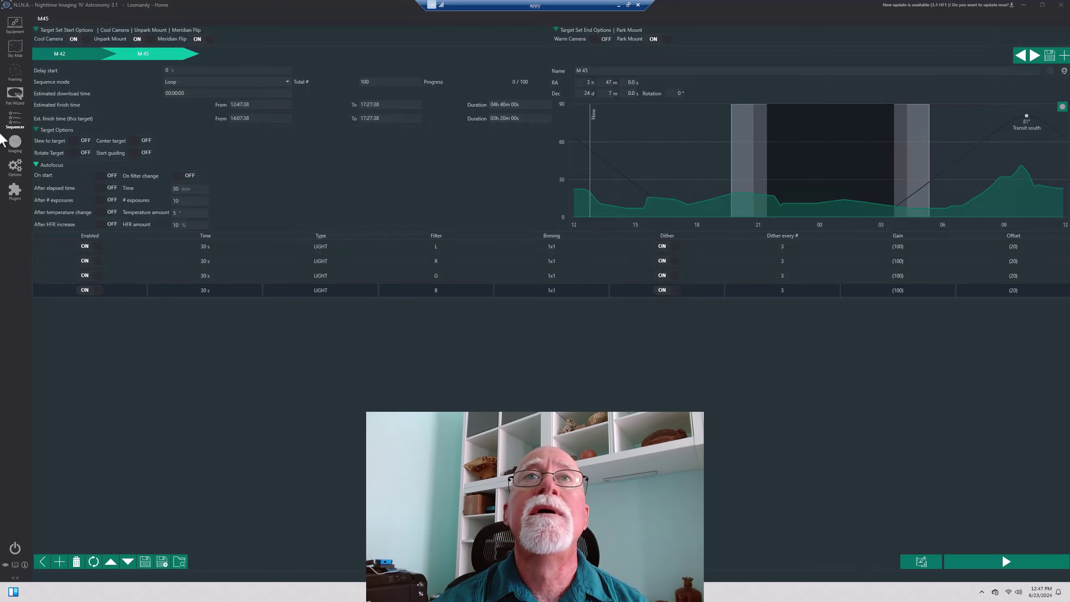
click(63, 56)
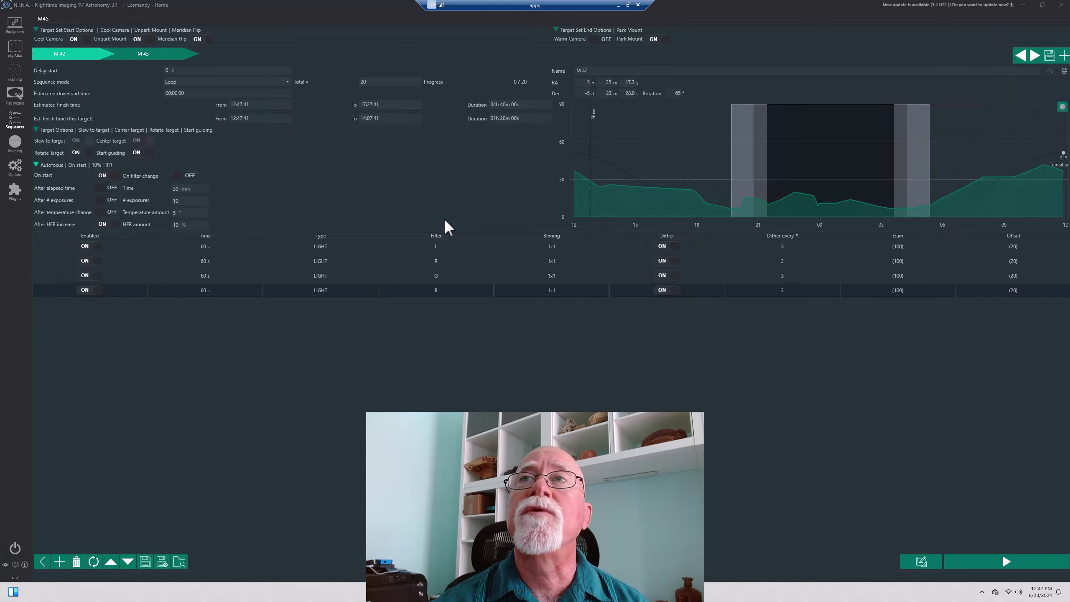